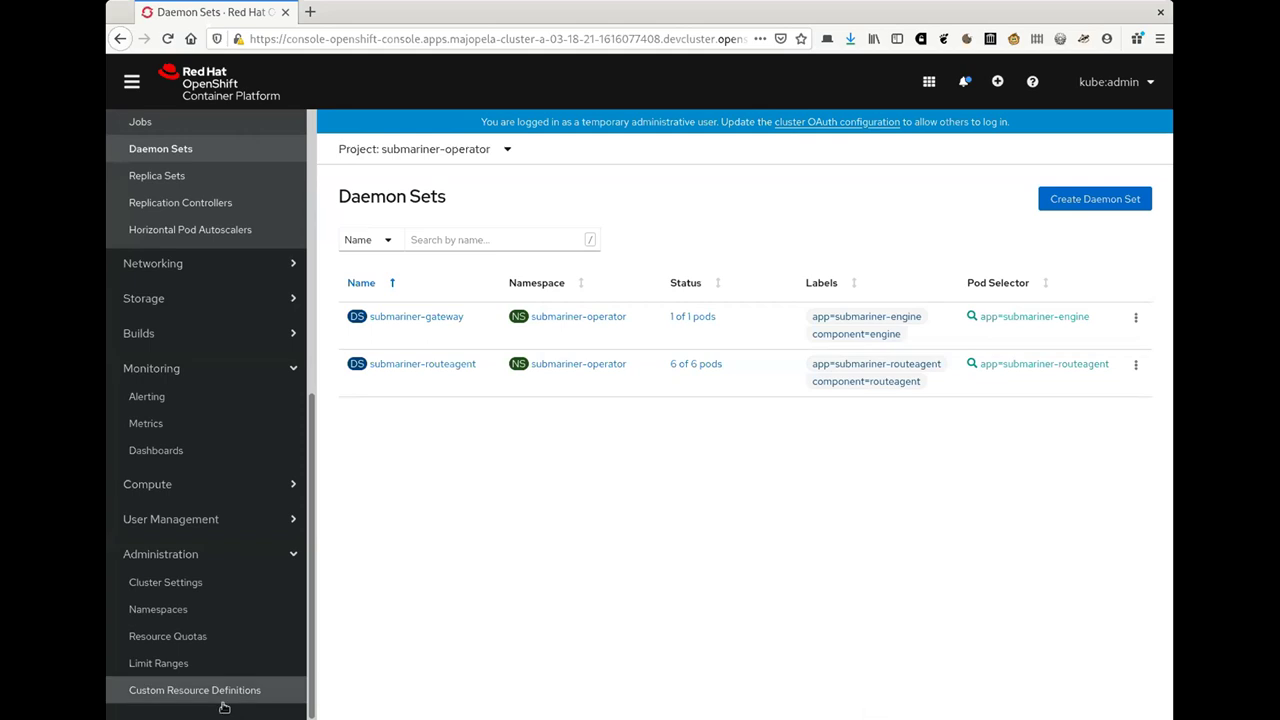
Open the submariner.io Cluster custom resource definition and list its instances
left_click(200, 692)
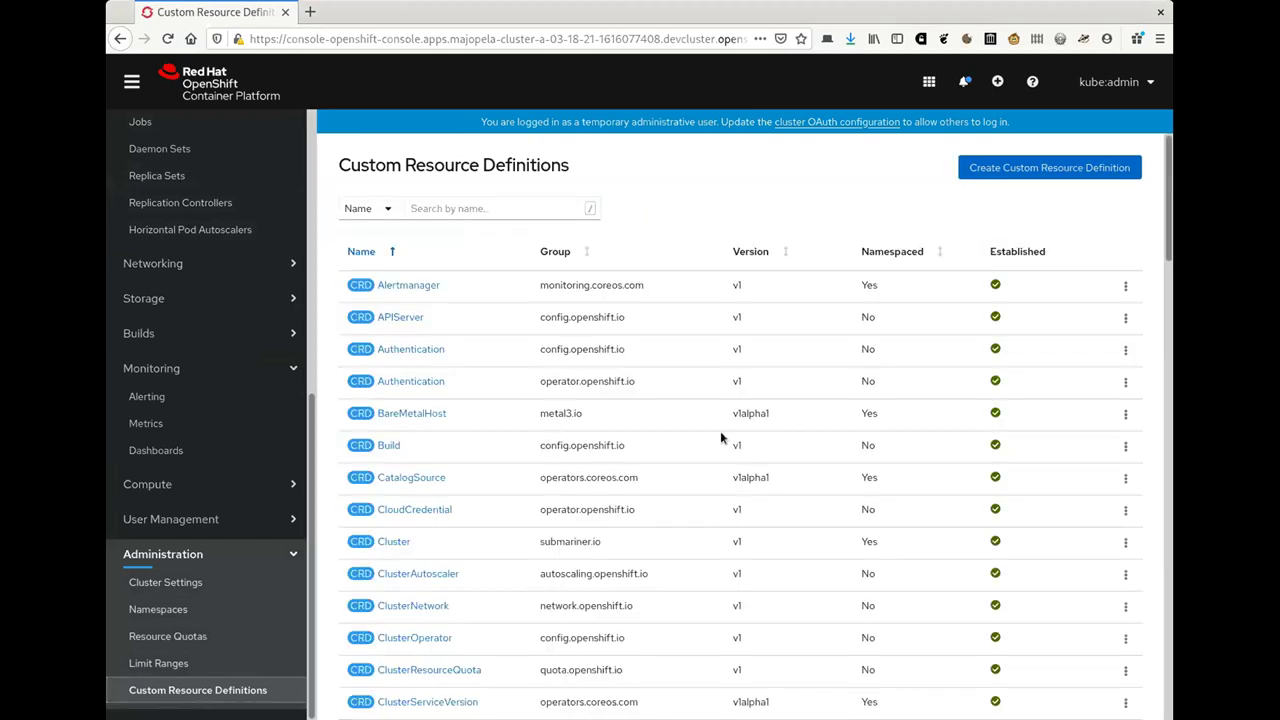
left_click(393, 541)
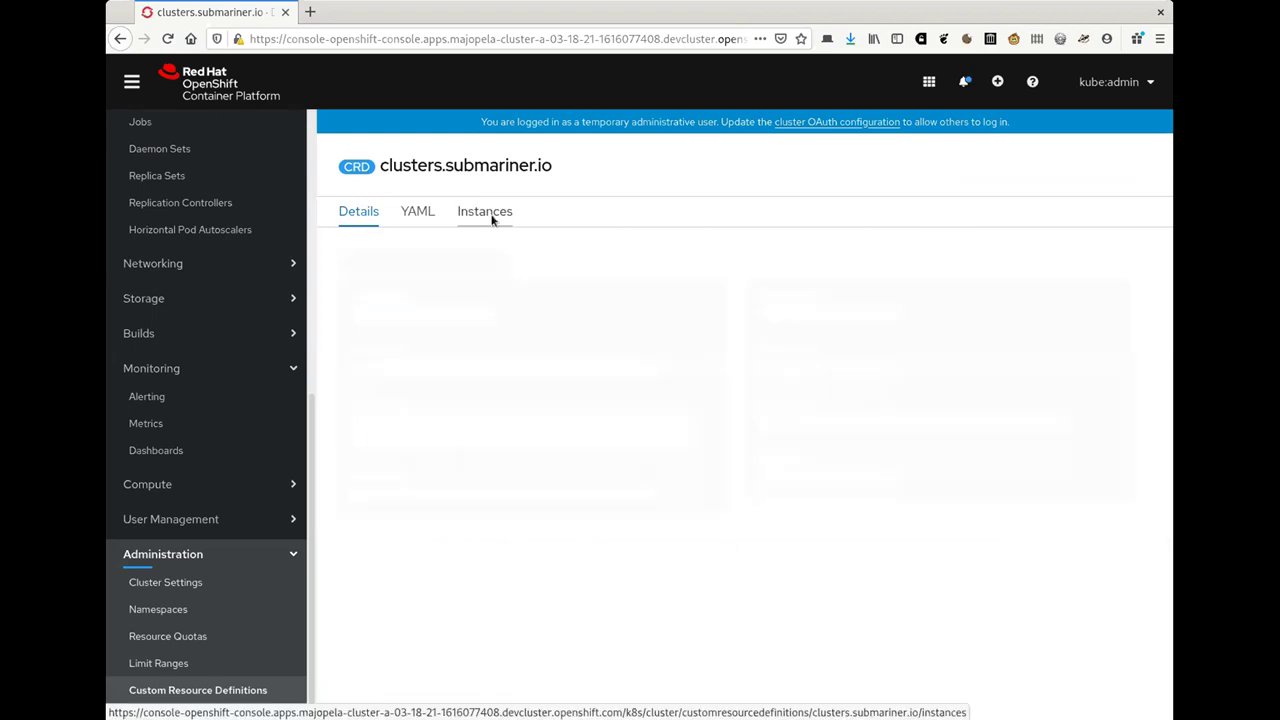
left_click(498, 237)
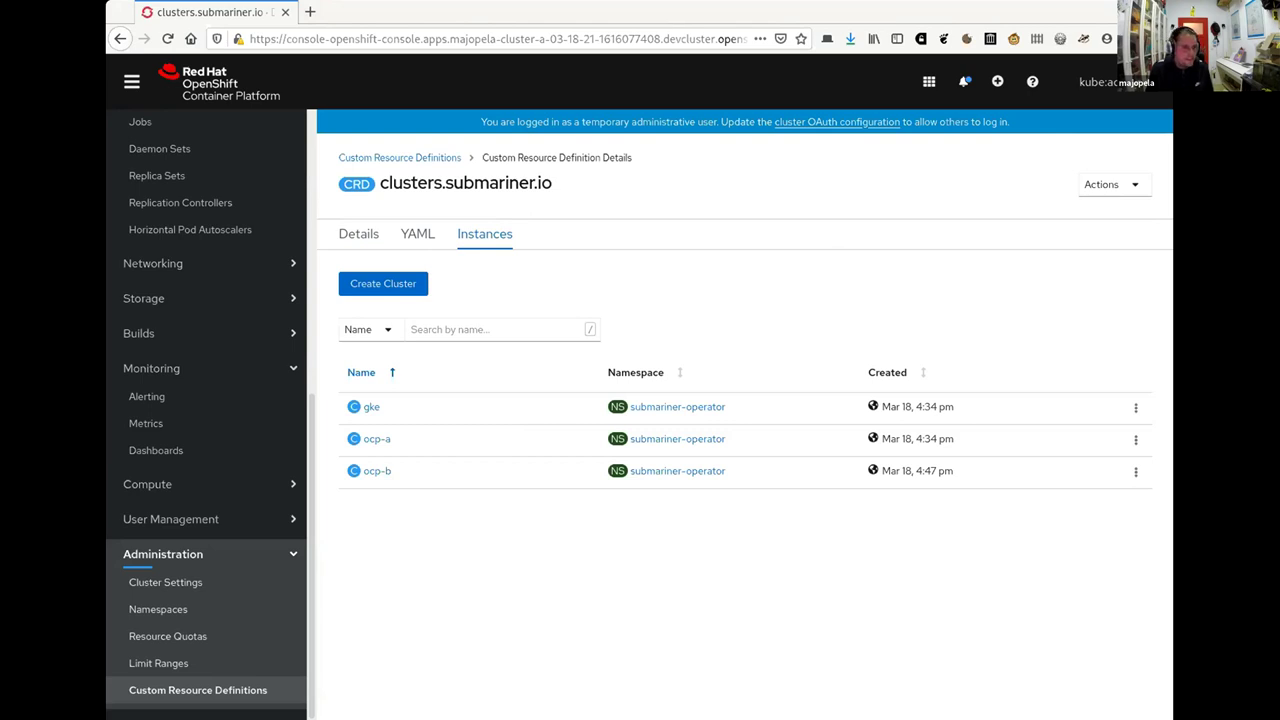
left_click(365, 21)
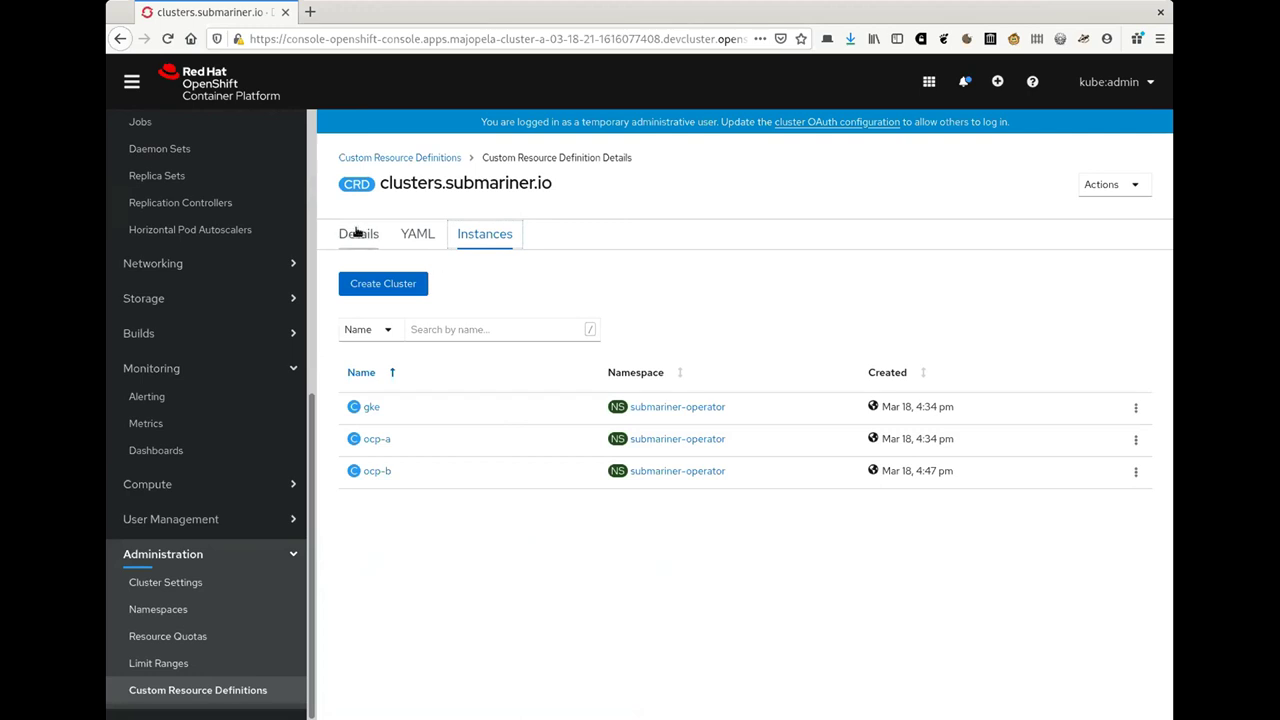
Return to the custom resource definitions, open the submariner.io Endpoint definition and list its instances
left_click(433, 160)
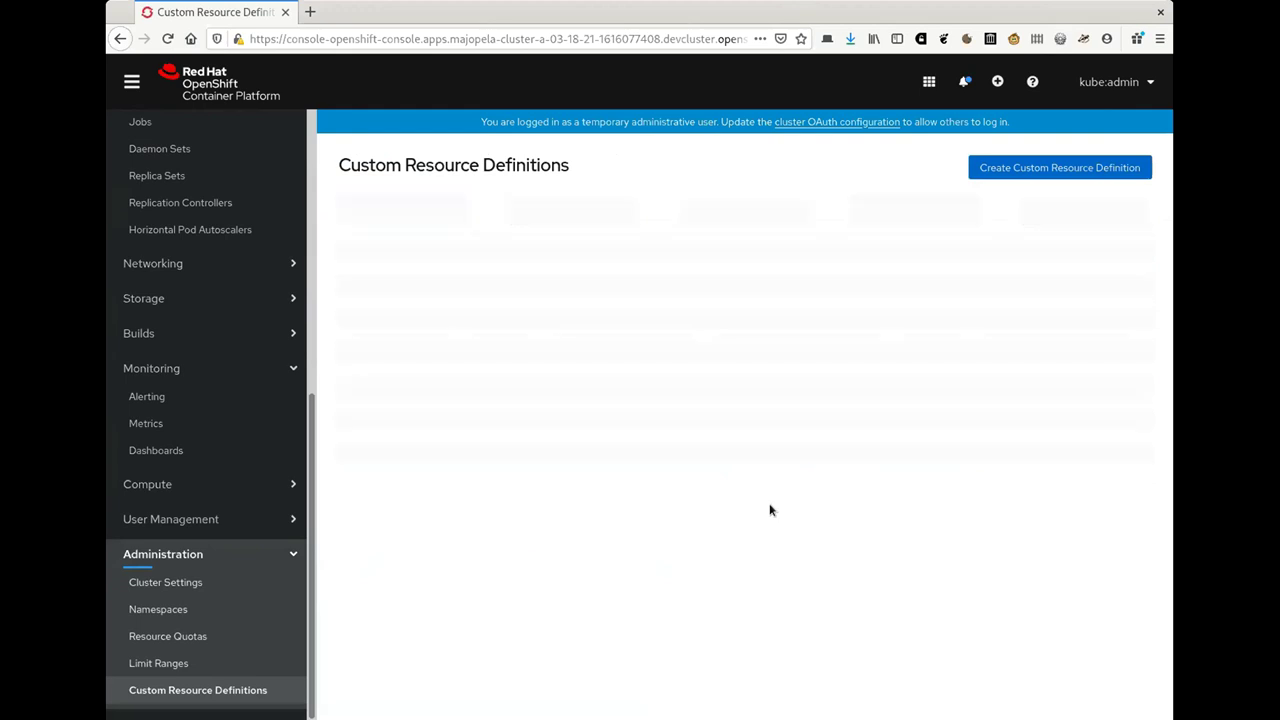
scroll(559, 501, "down", 5)
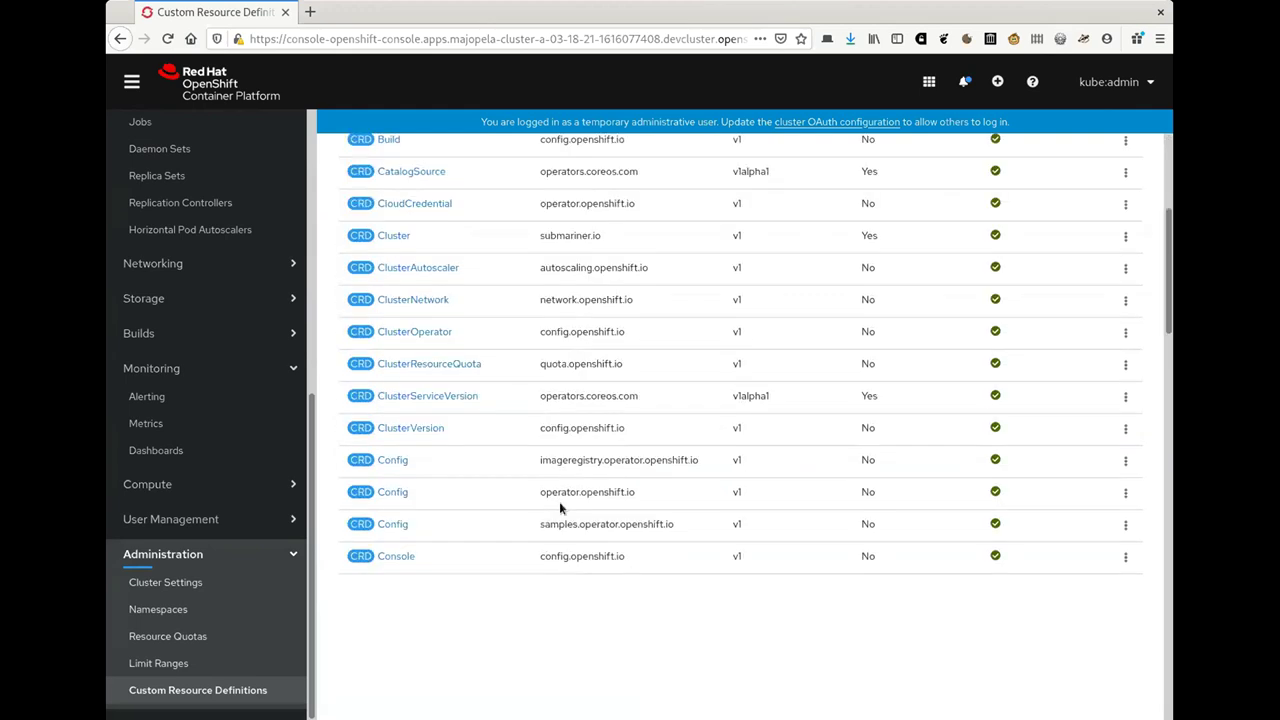
scroll(521, 473, "down", 5)
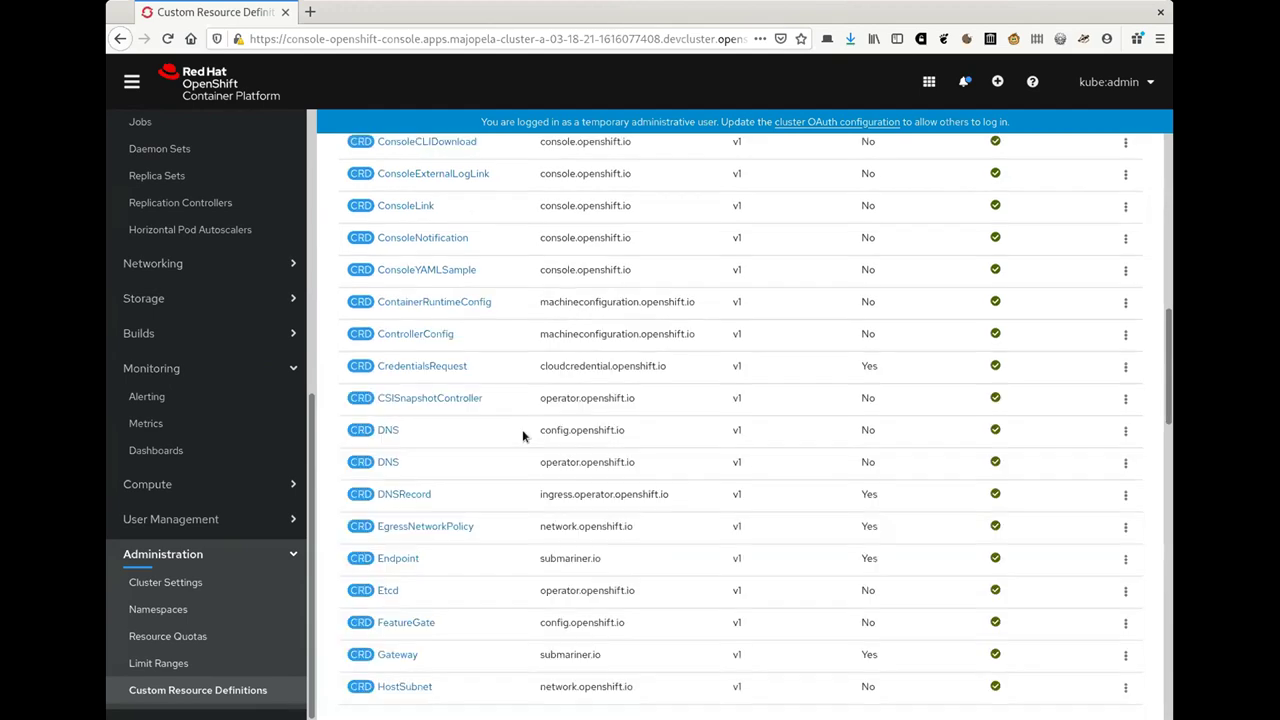
scroll(522, 429, "down", 3)
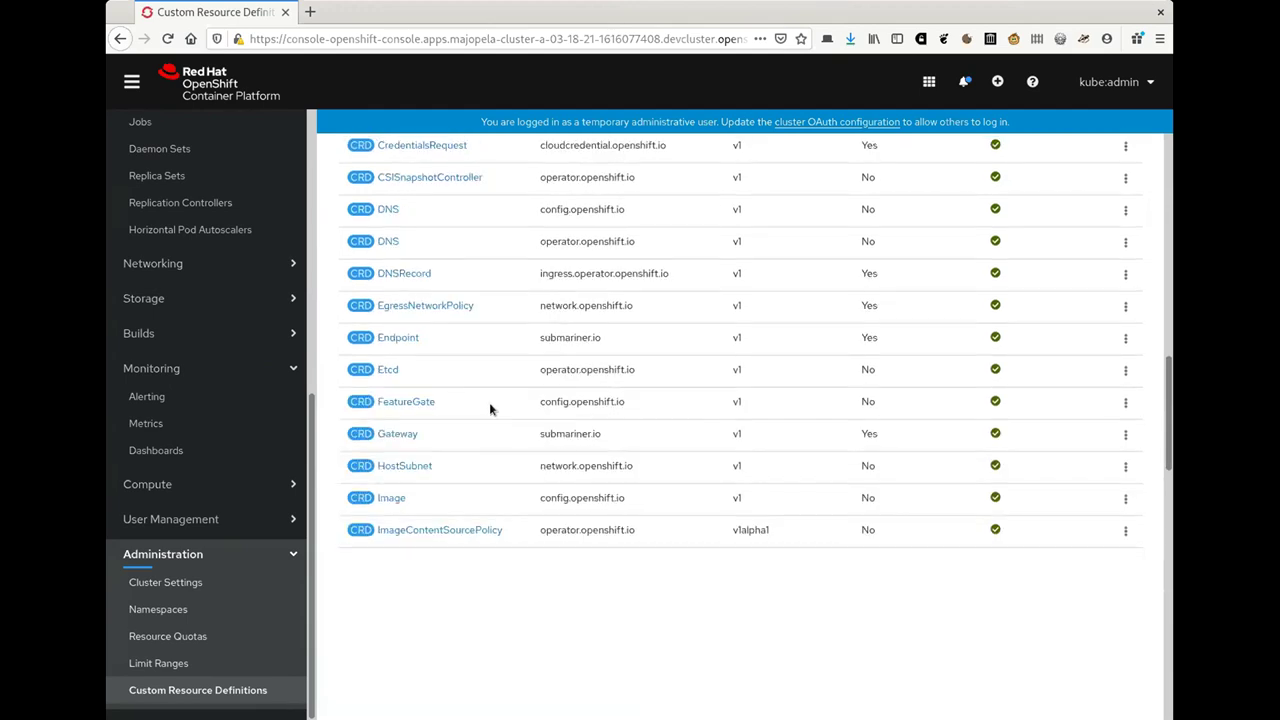
left_click(398, 338)
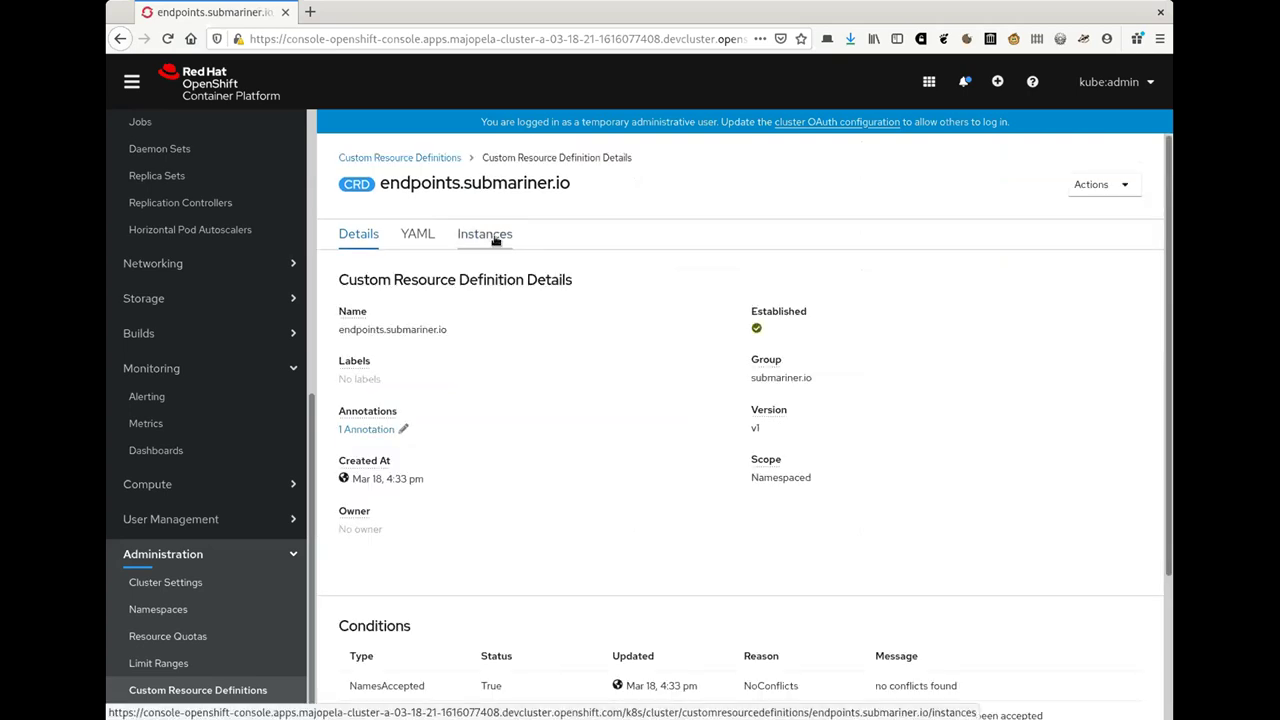
left_click(495, 239)
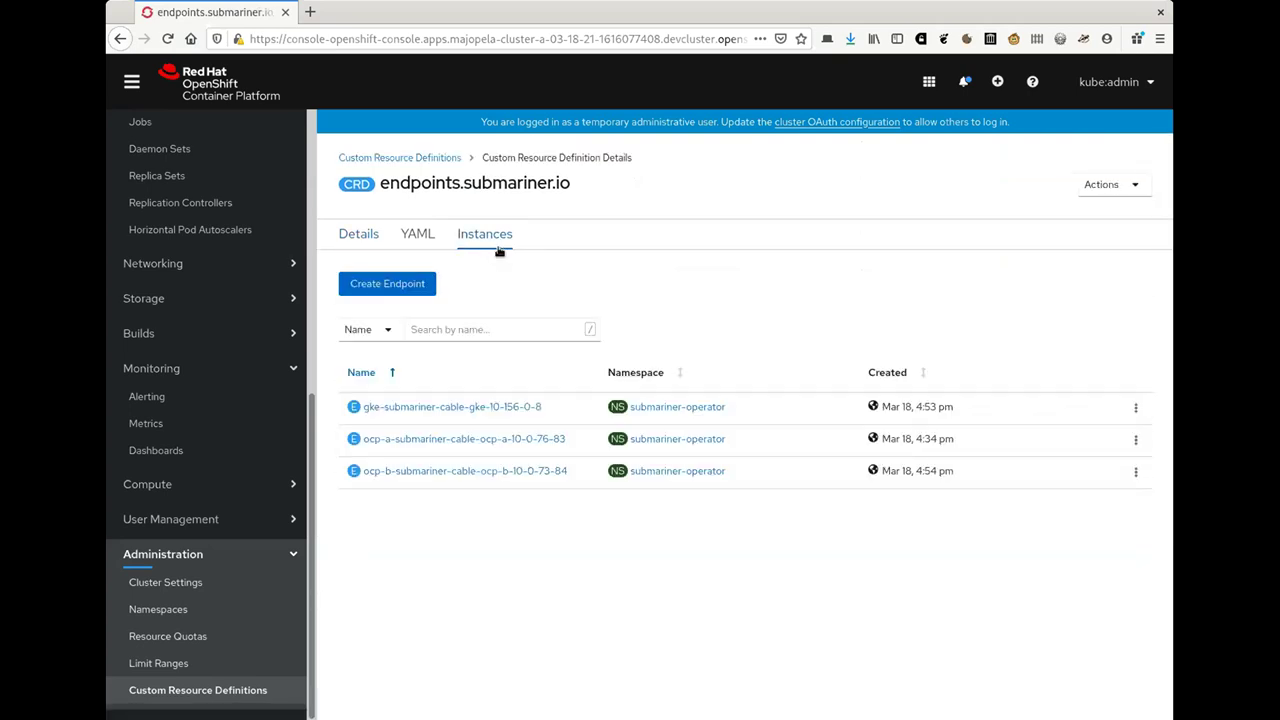
Open the YAML of the gke-submariner-cable-gke-10-156-0-8 endpoint and examine its spec section
left_click(503, 408)
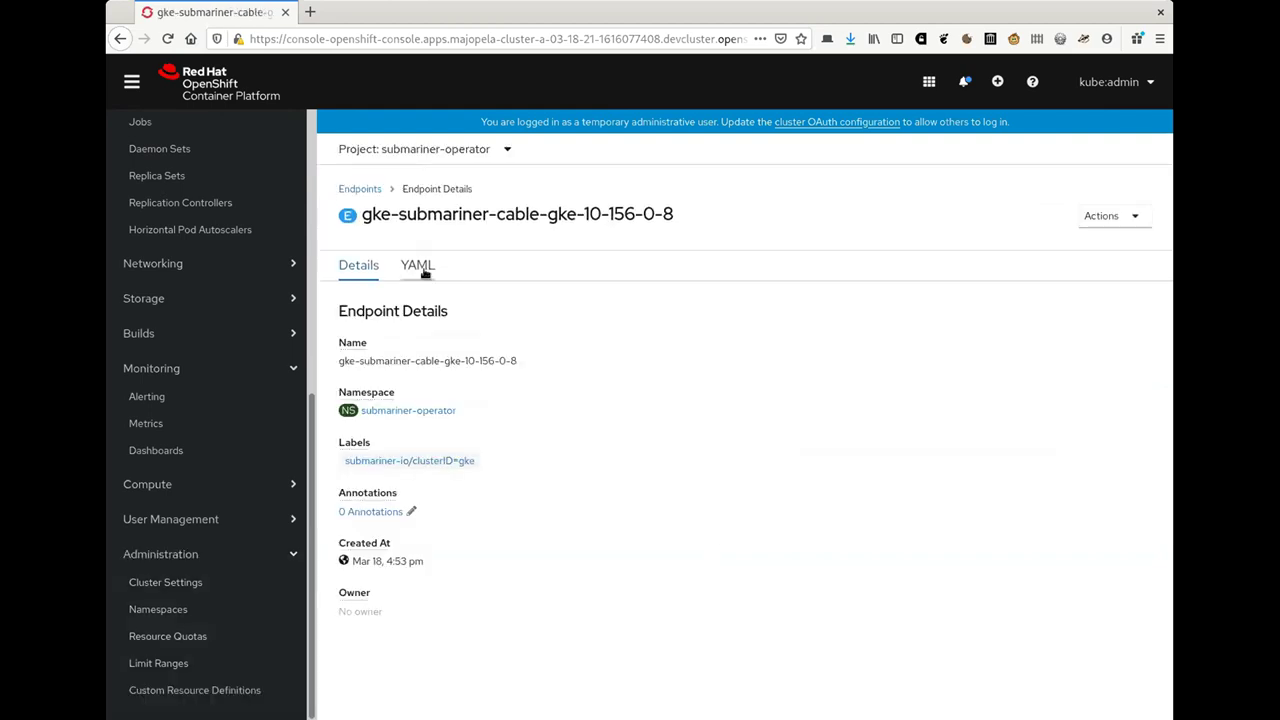
left_click(420, 267)
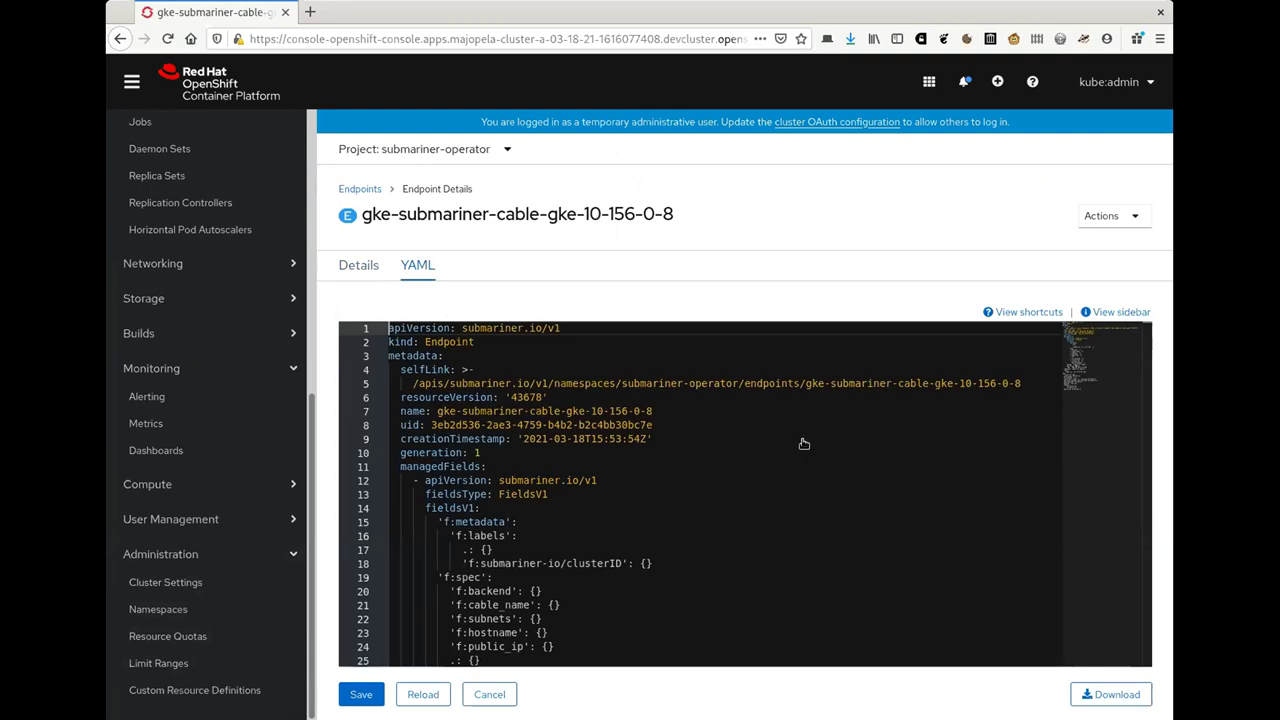
scroll(839, 519, "down", 1)
scroll(839, 519, "down", 7)
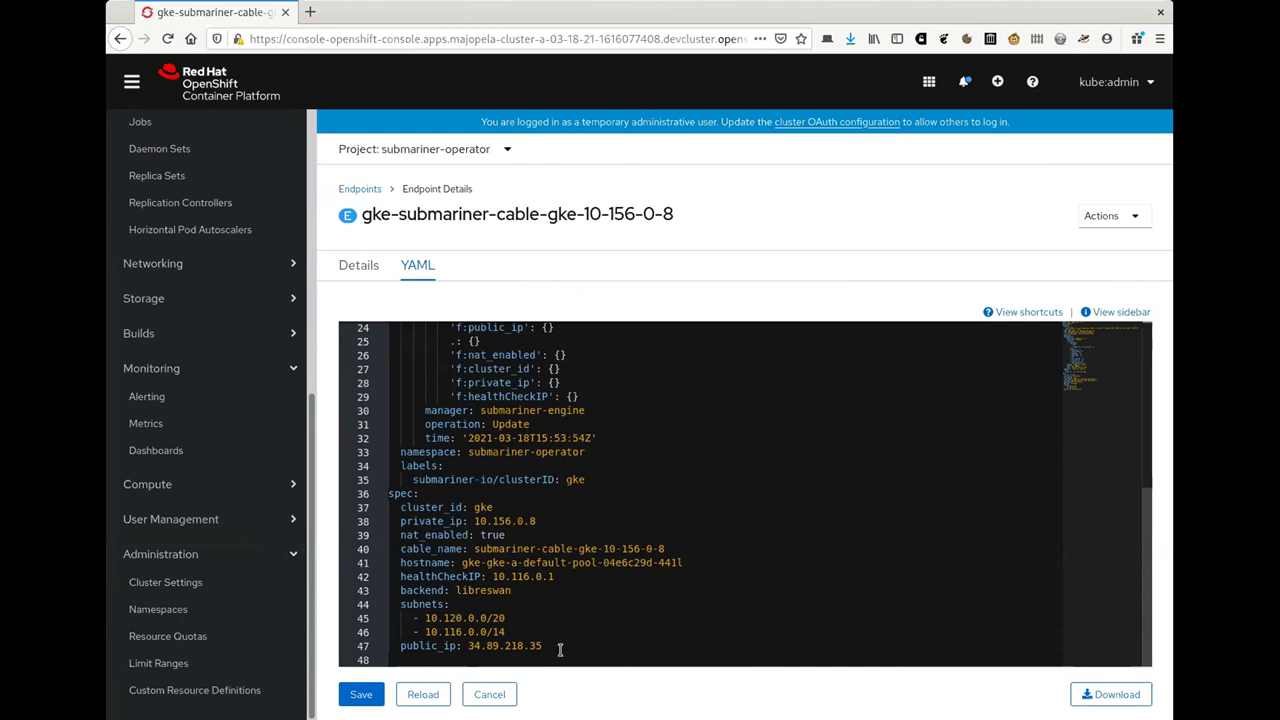
left_click(574, 548)
Return to the custom resource definitions and list the instances of the multicluster.x-k8s.io ServiceImport definition
left_click(355, 191)
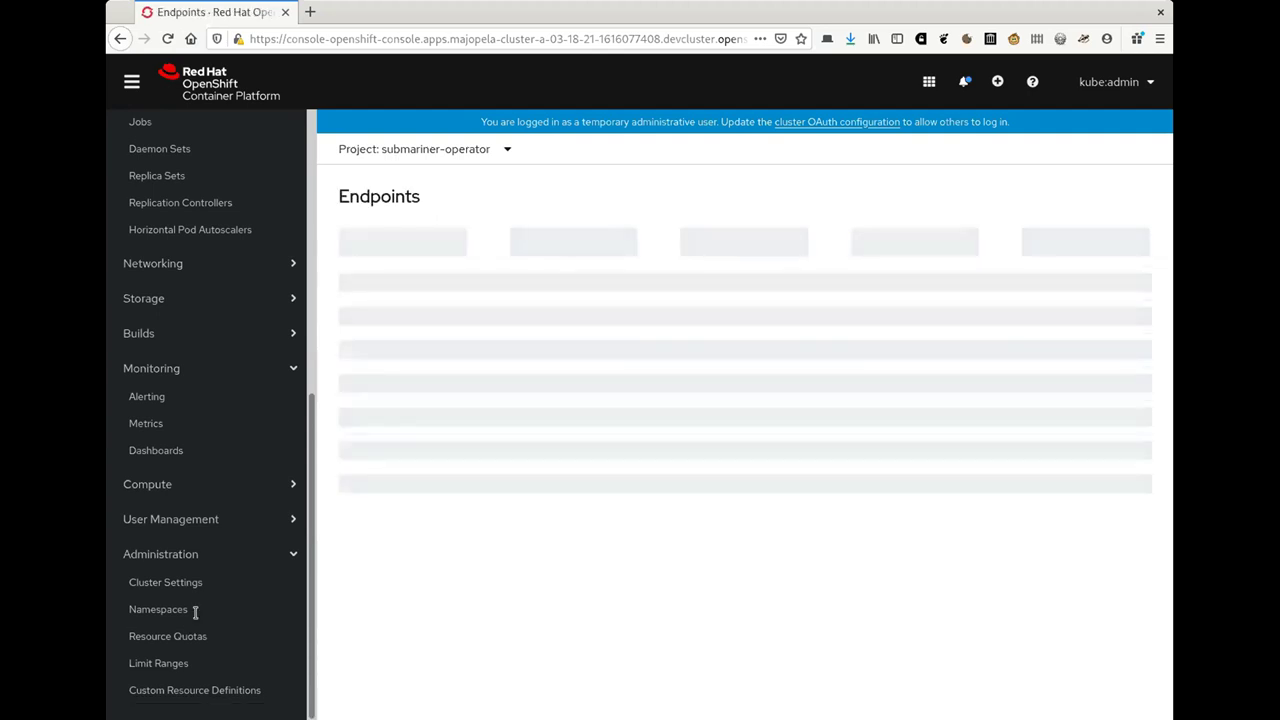
left_click(181, 688)
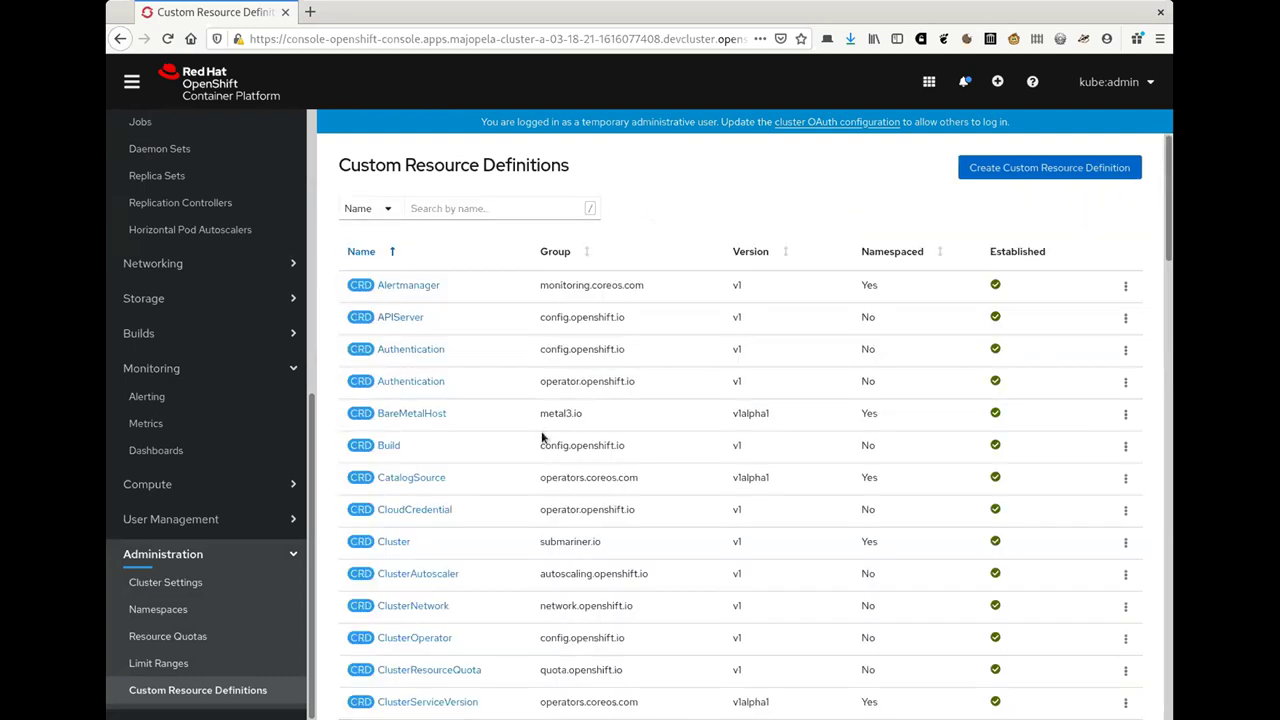
scroll(545, 437, "down", 5)
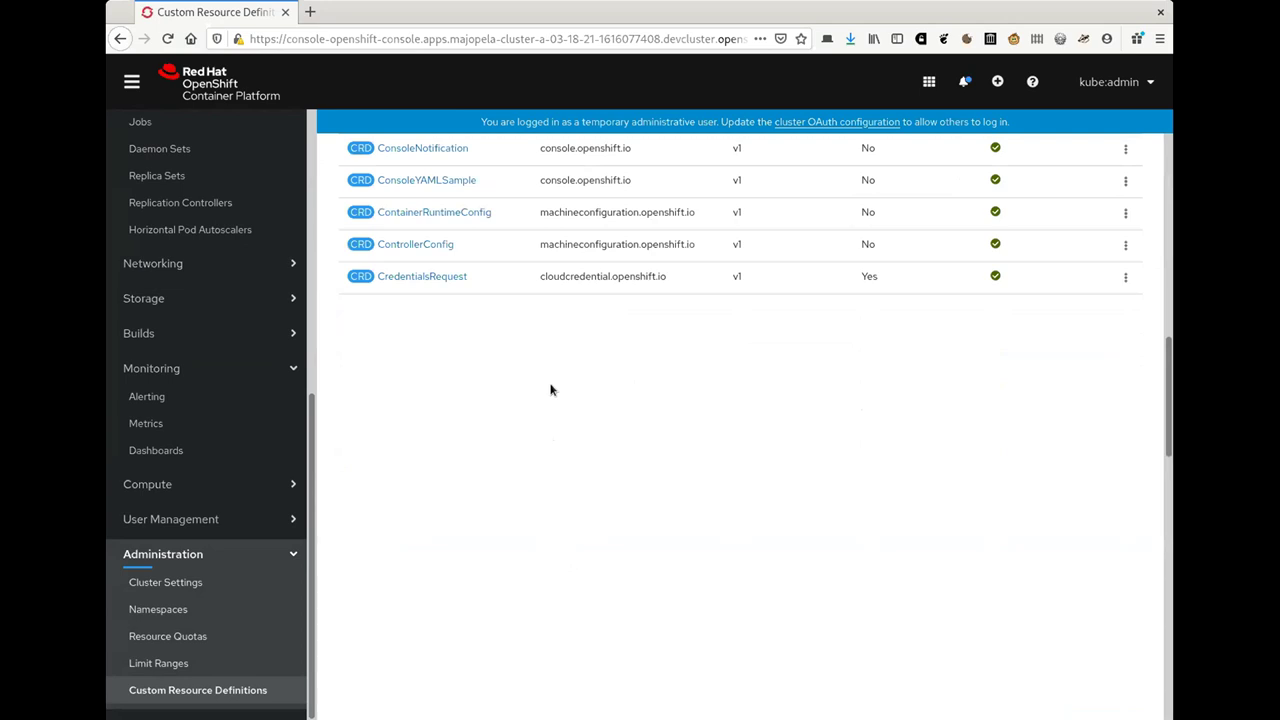
scroll(550, 390, "down", 10)
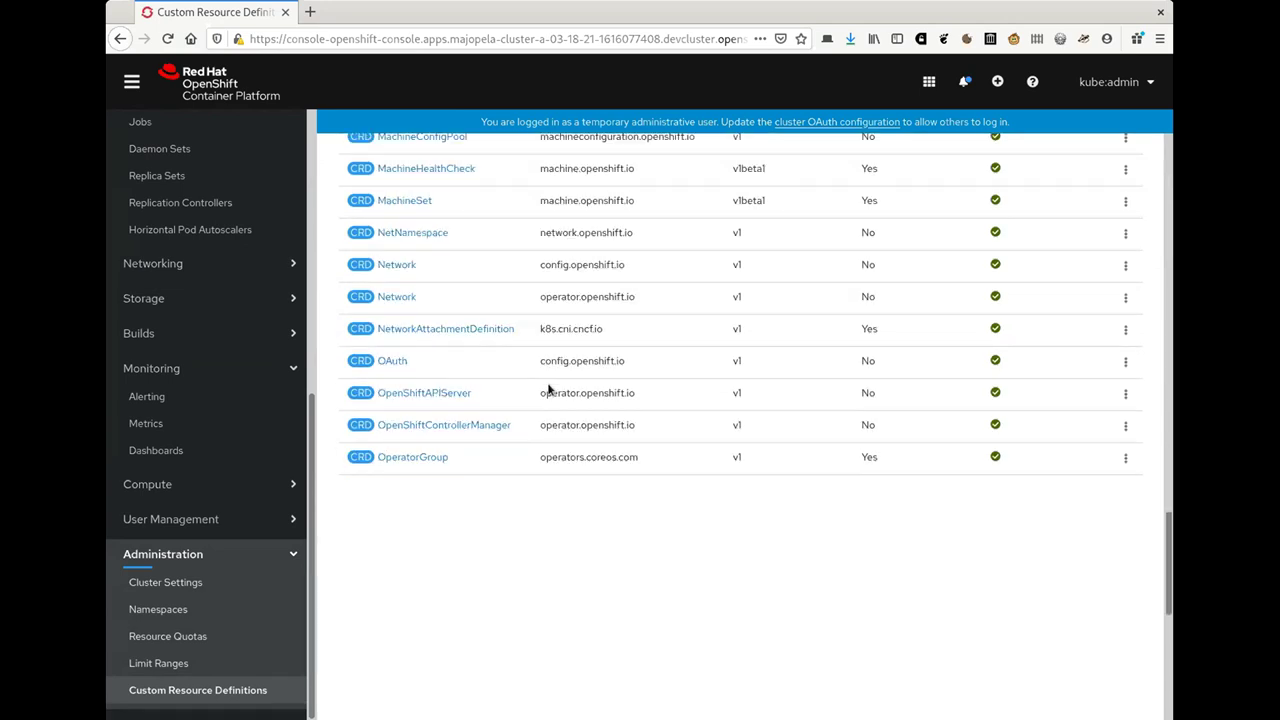
scroll(548, 389, "down", 8)
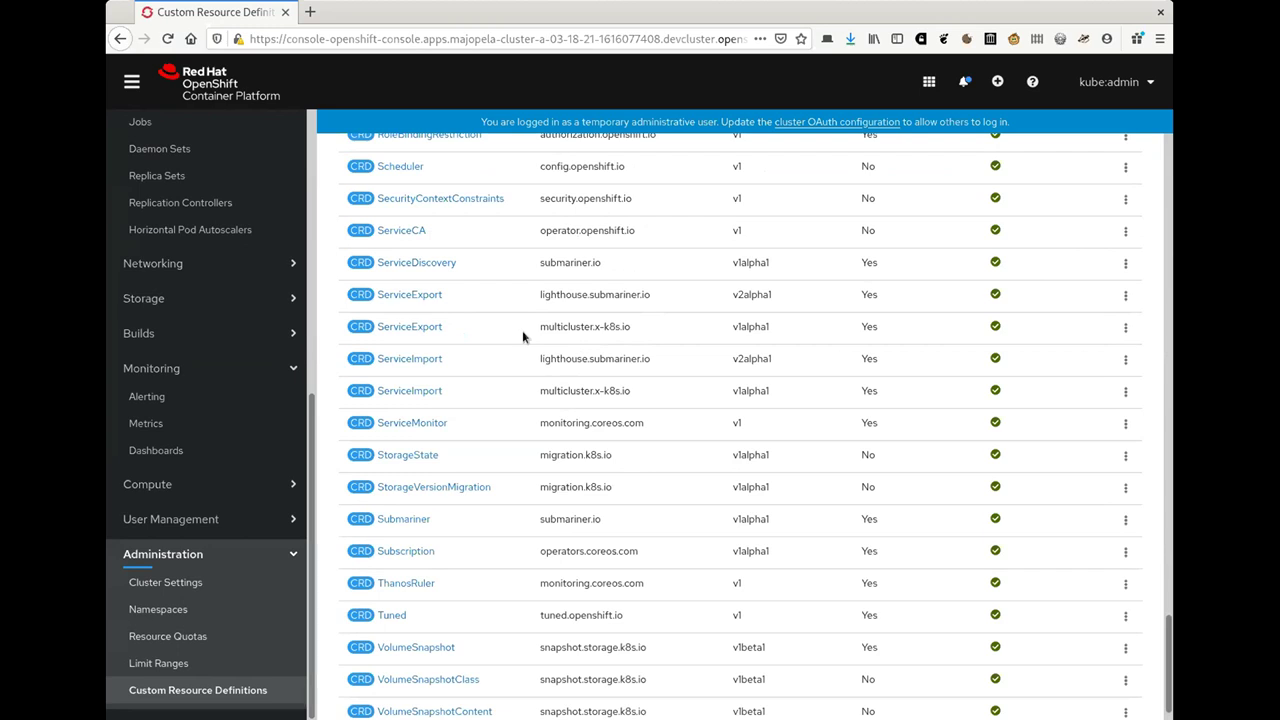
left_click(428, 392)
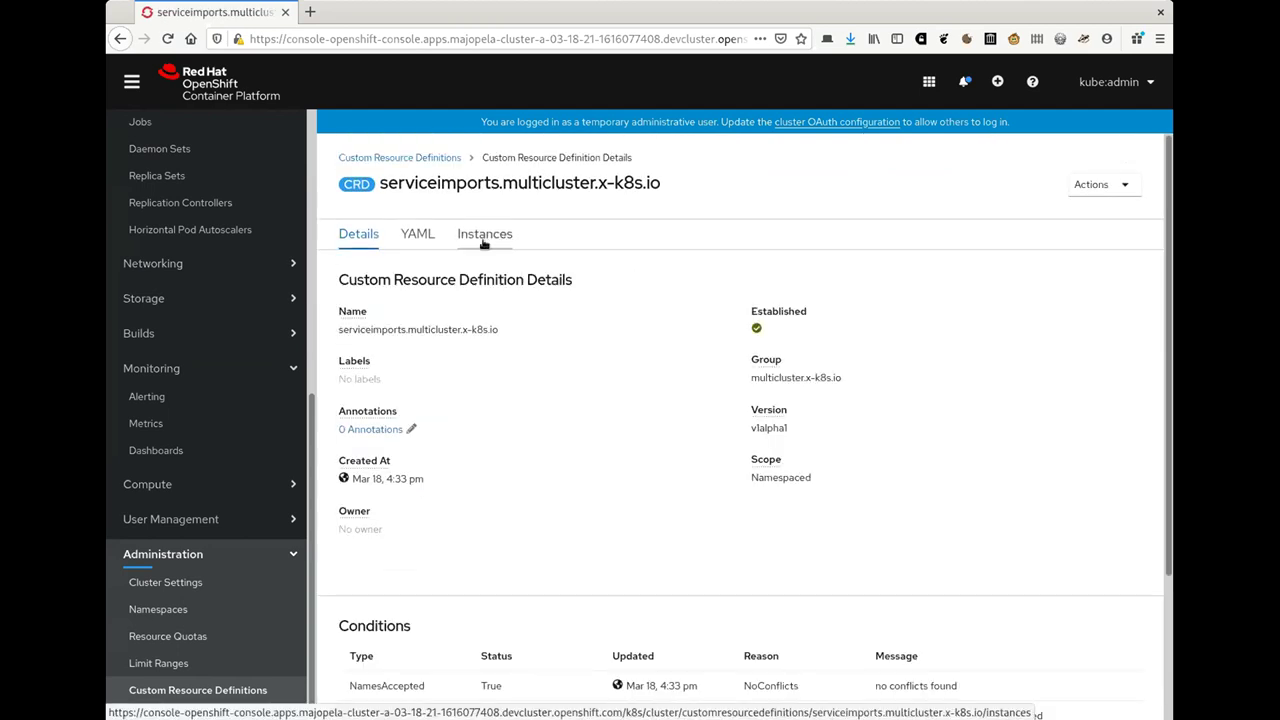
left_click(484, 240)
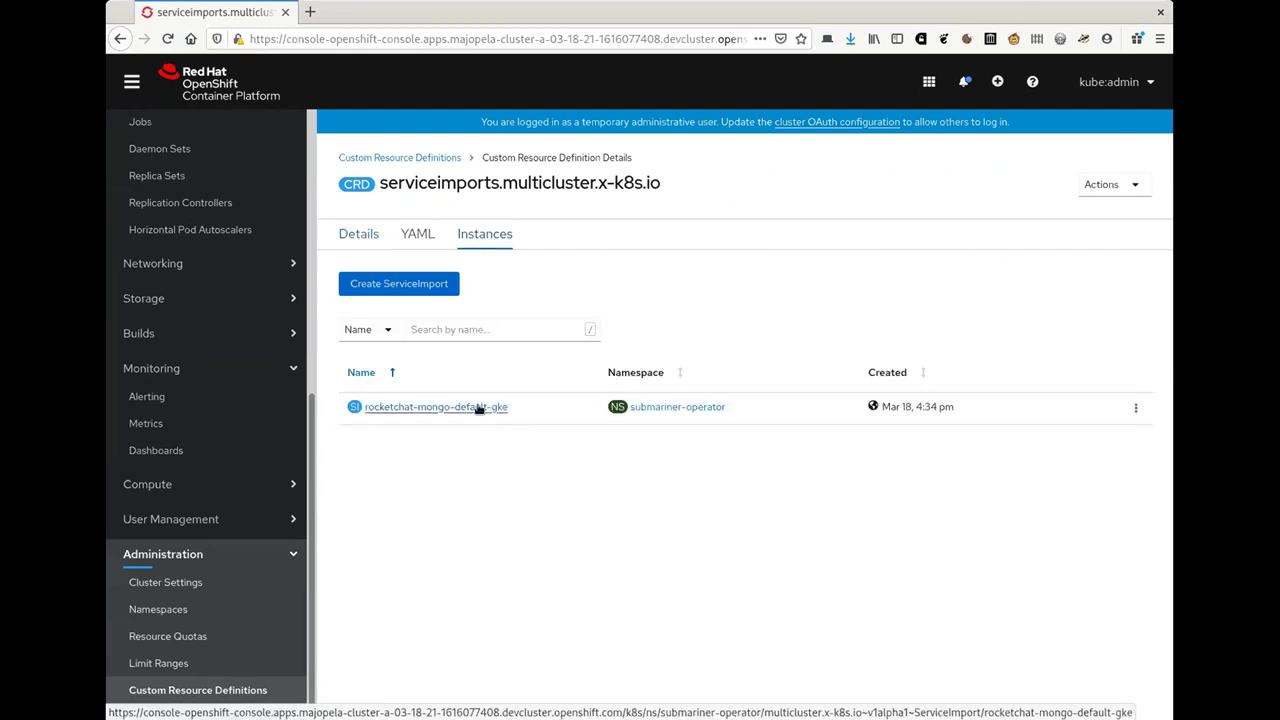
Open the YAML of the rocketchat-mongo-default-gke service import and examine its labels and spec
left_click(478, 407)
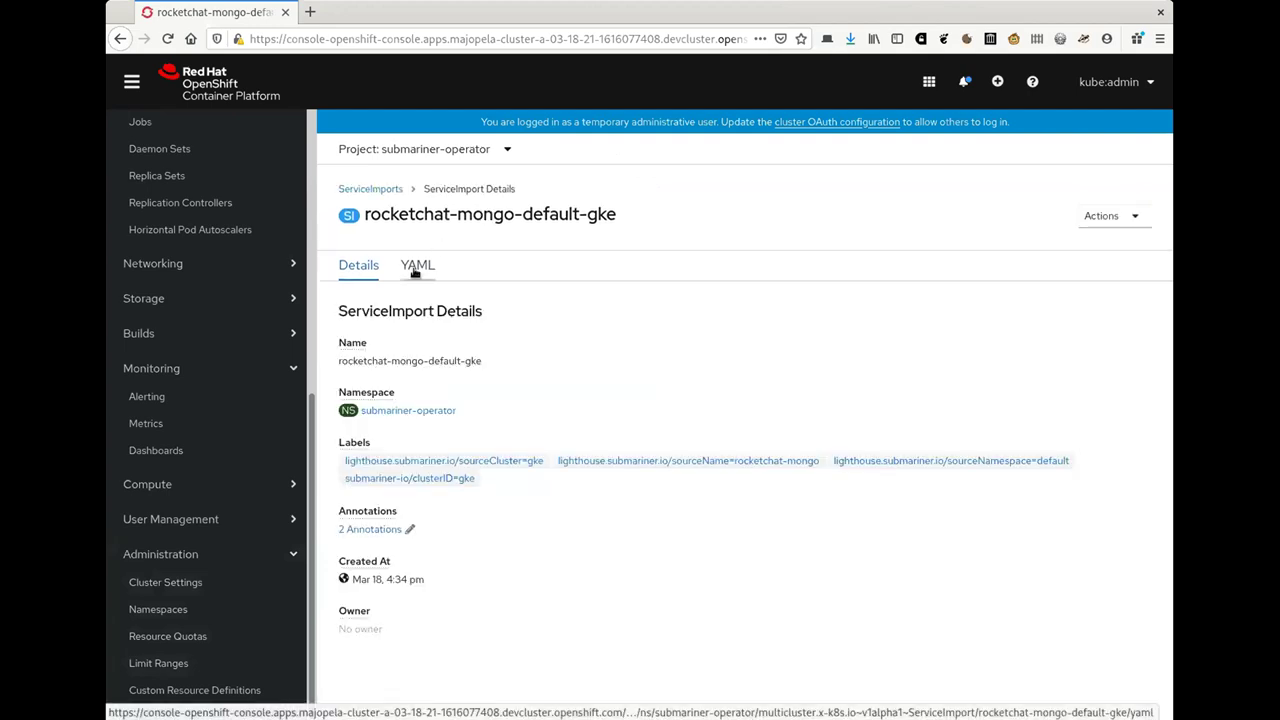
left_click(414, 268)
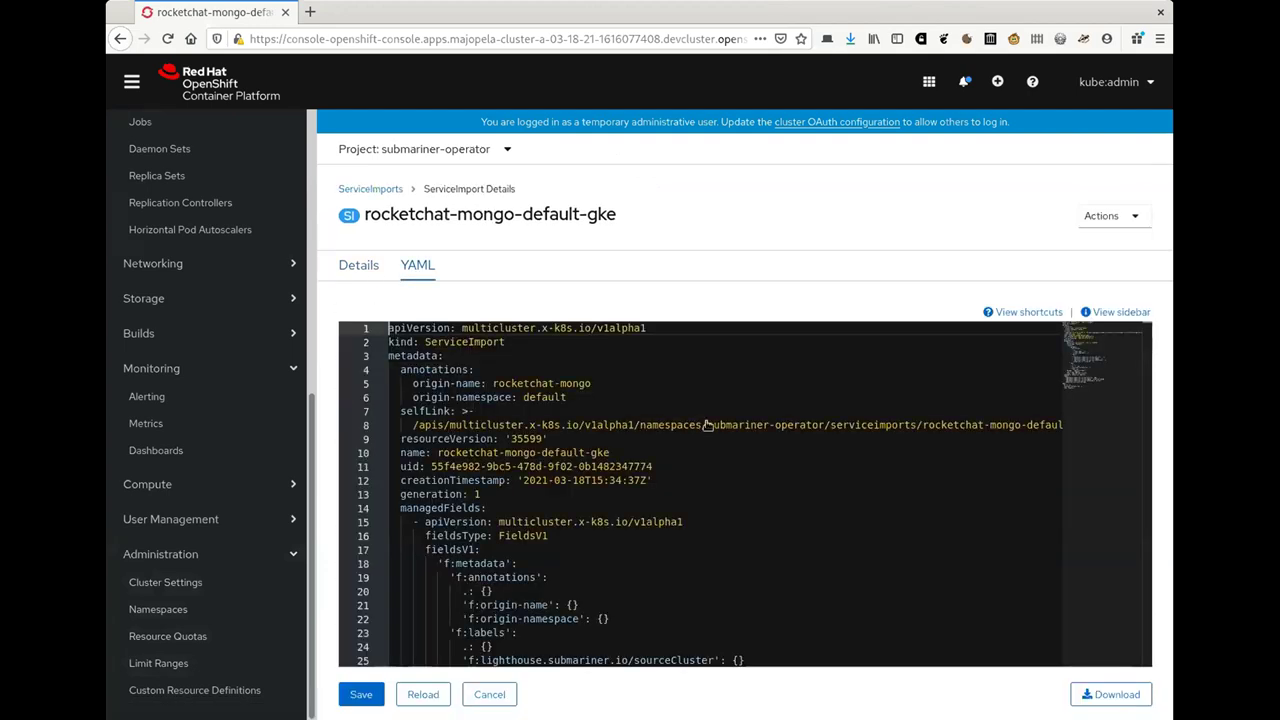
scroll(609, 435, "down", 5)
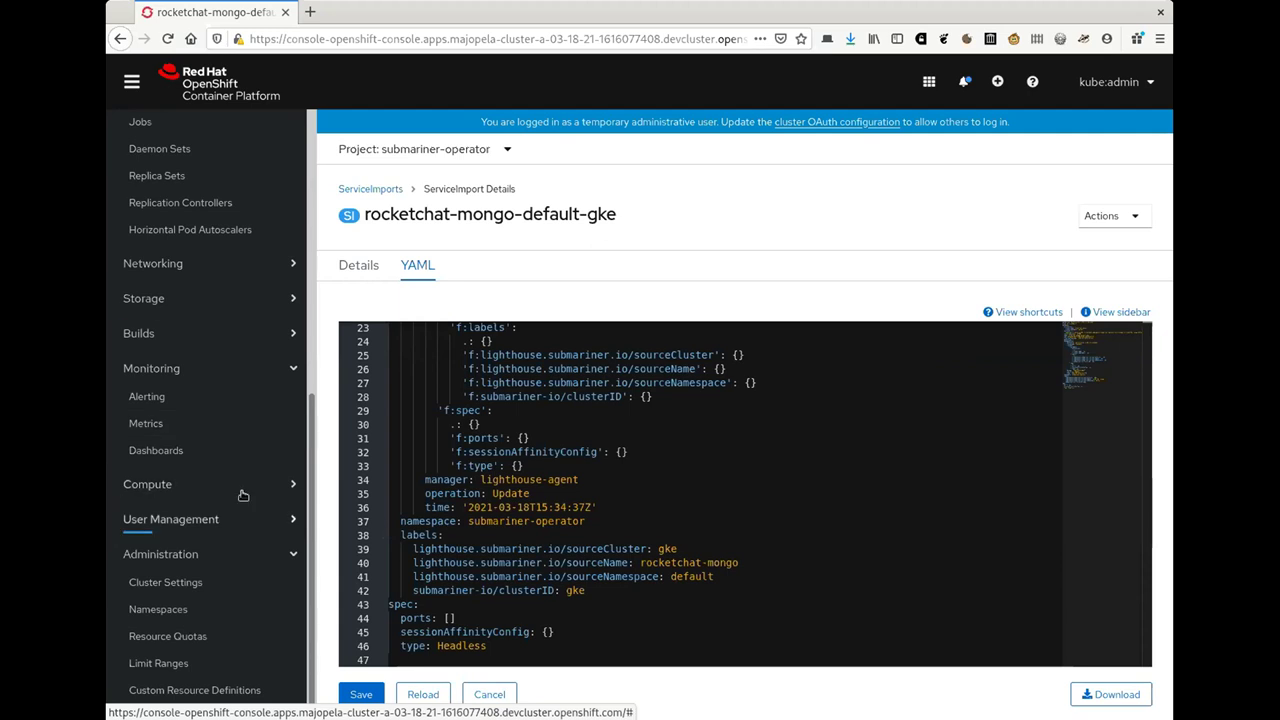
Open the list of pods in the submariner-operator project and review their status
scroll(190, 268, "up", 5)
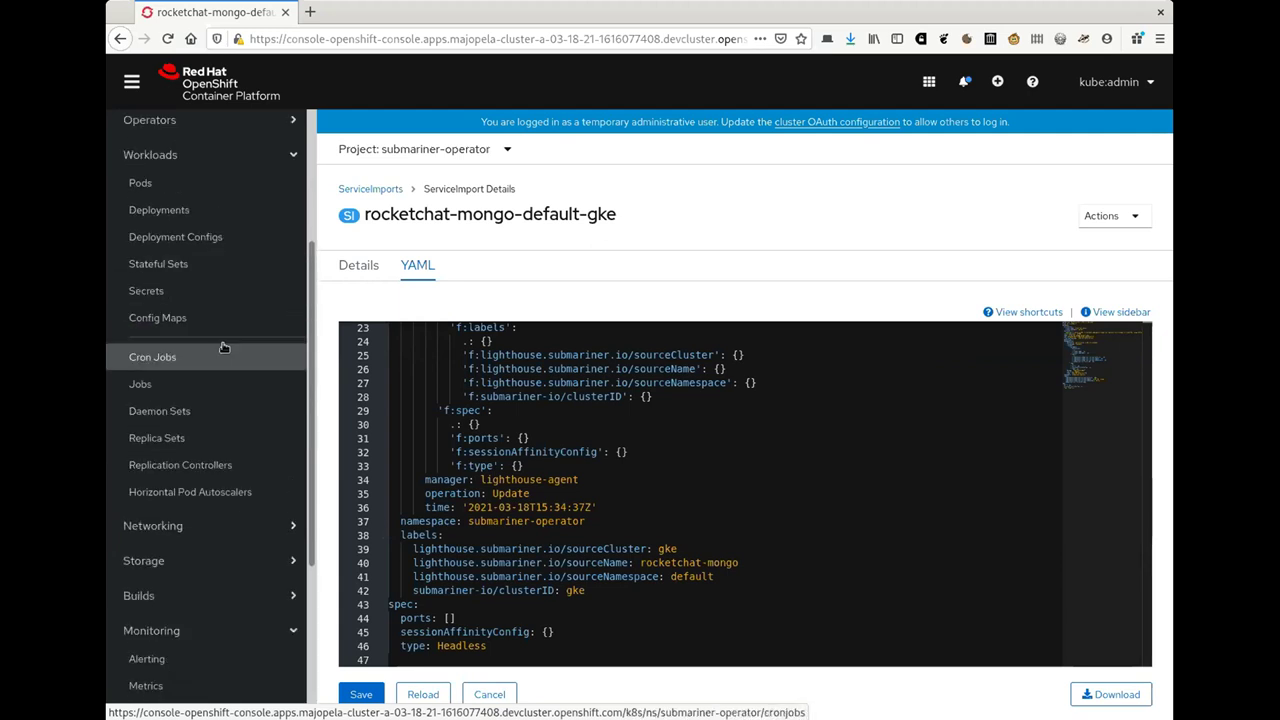
left_click(200, 186)
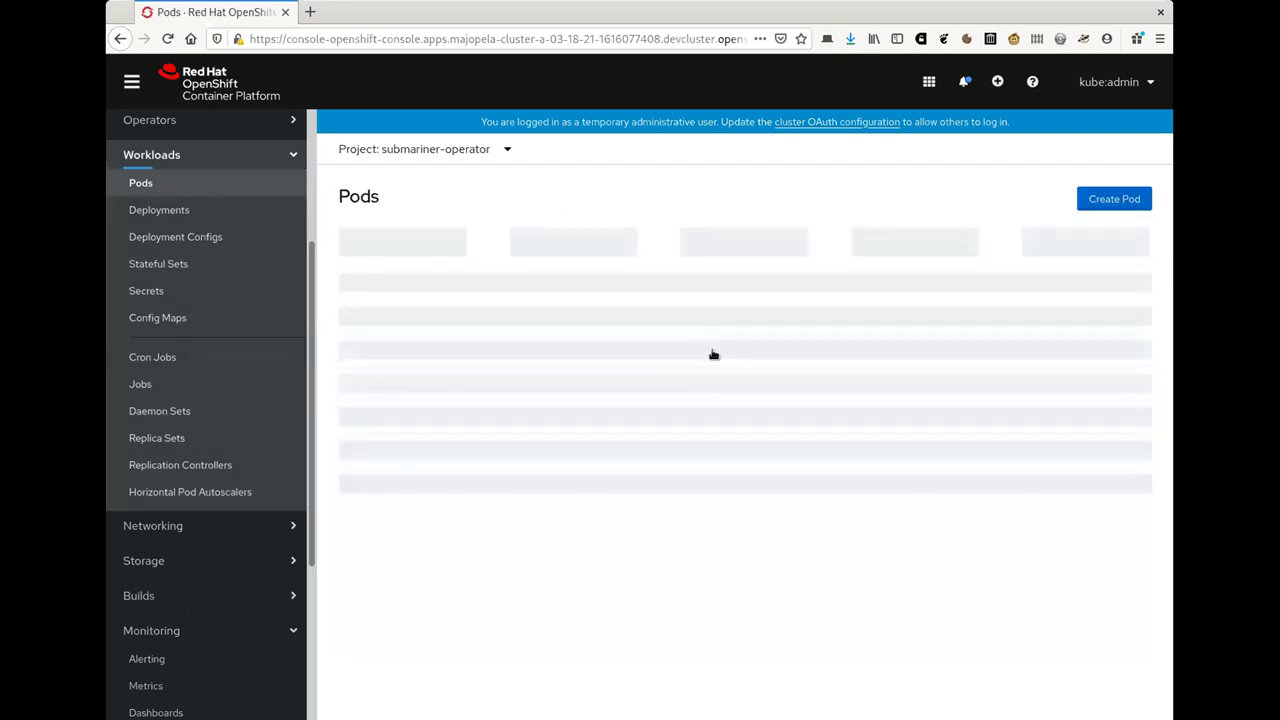
scroll(700, 380, "down", 5)
scroll(692, 398, "down", 2)
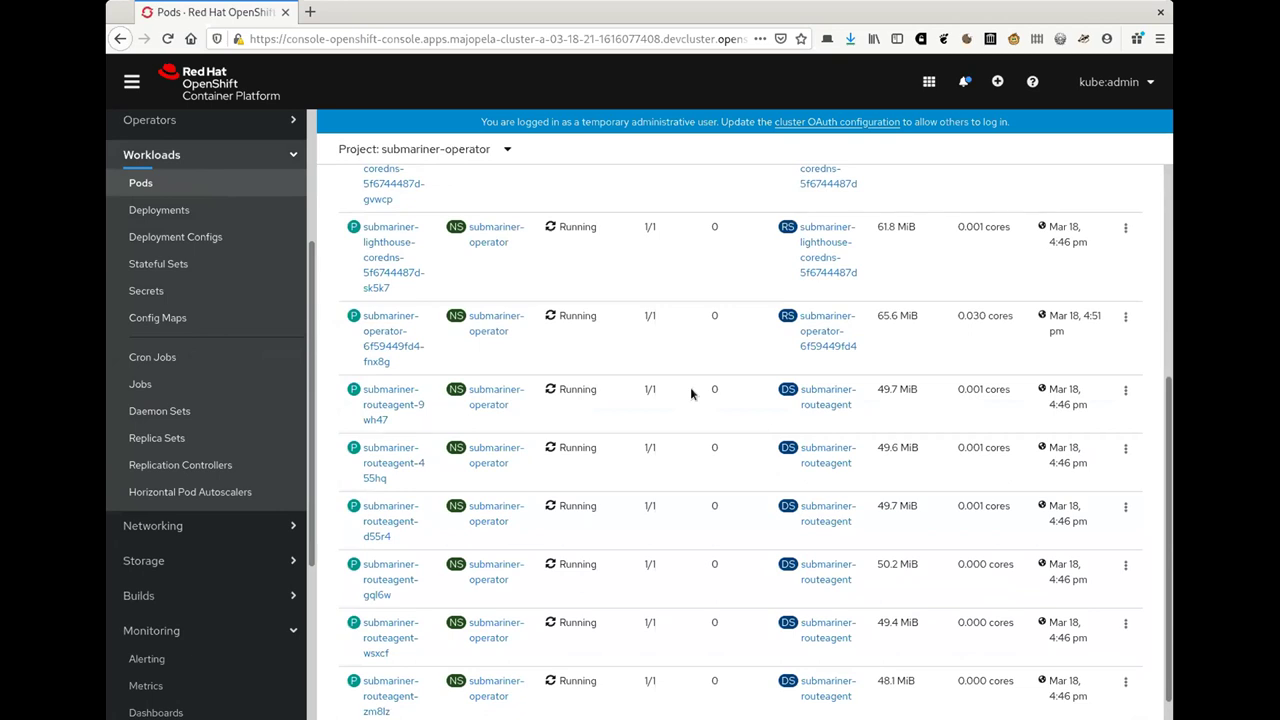
scroll(690, 390, "up", 6)
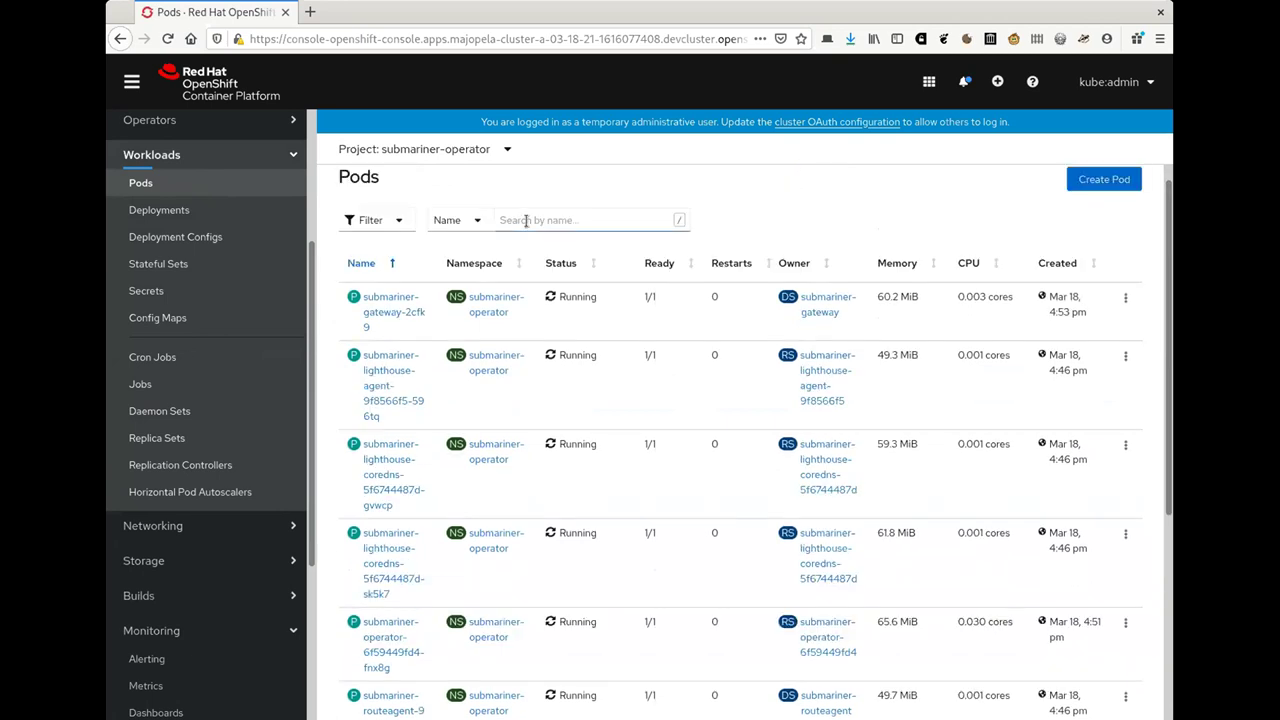
scroll(526, 221, "up", 1)
Switch to the default project and open a terminal in its netshoot pod
left_click(505, 150)
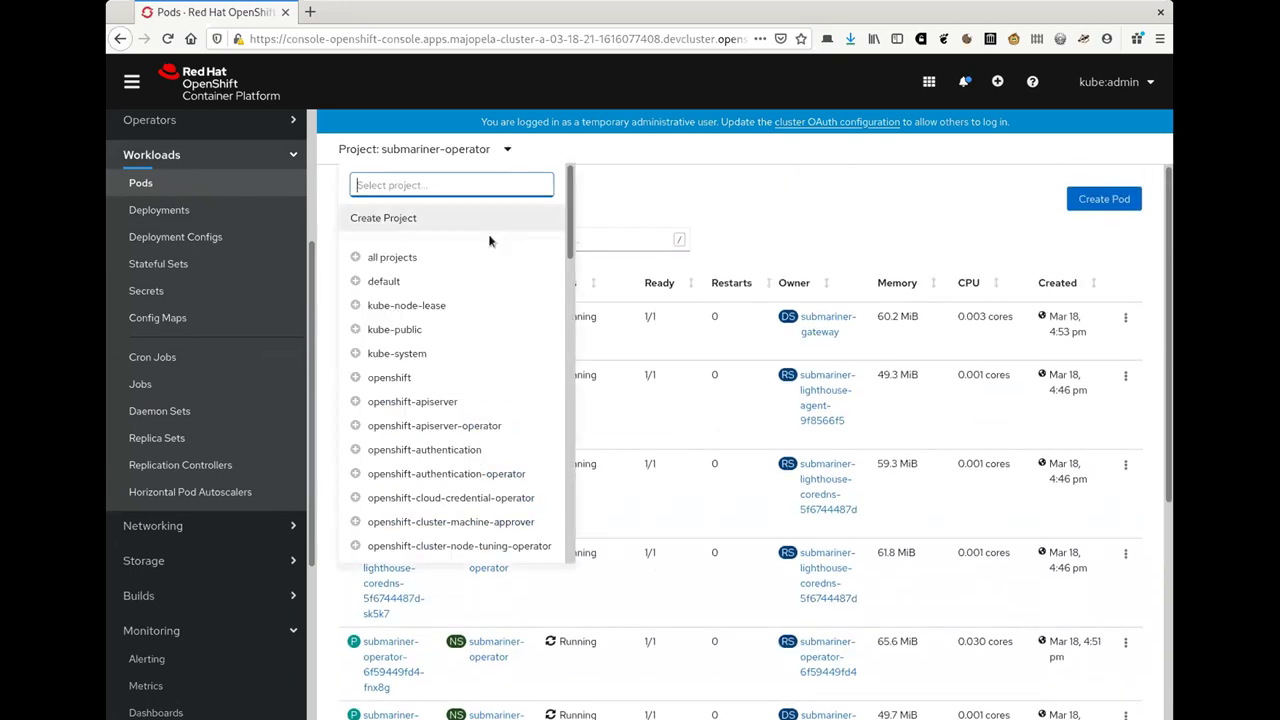
left_click(469, 284)
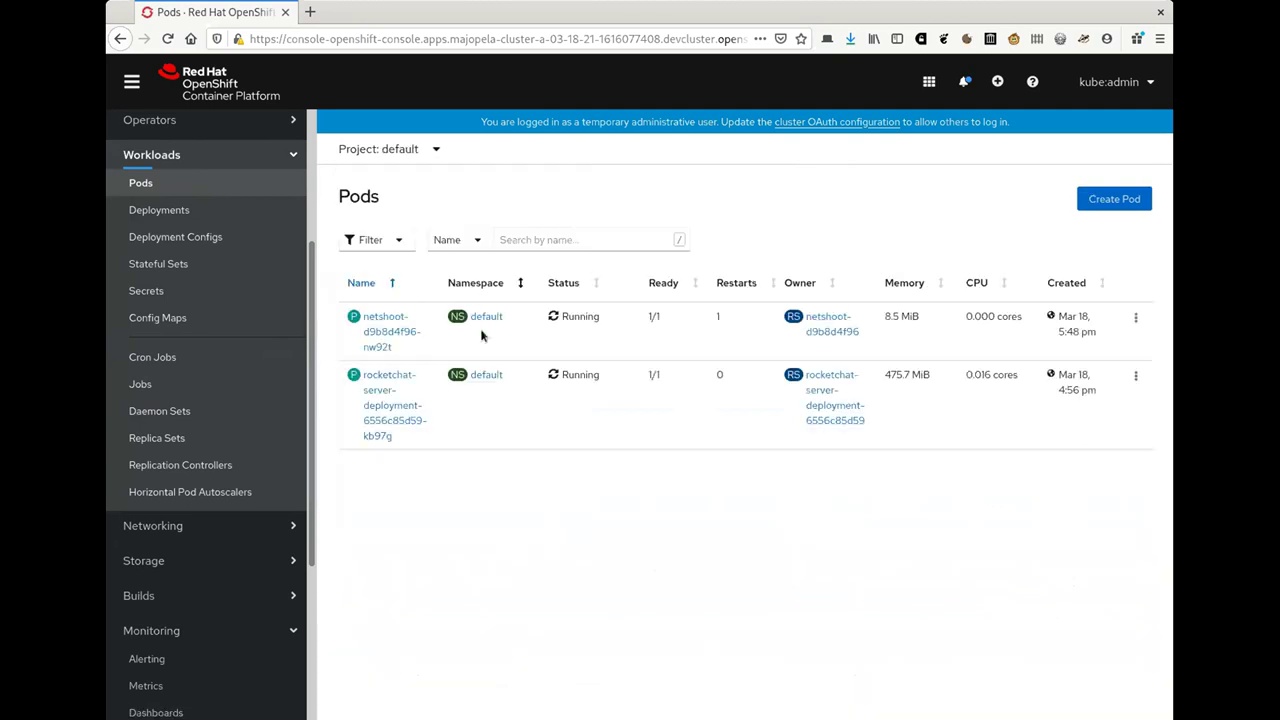
left_click(378, 333)
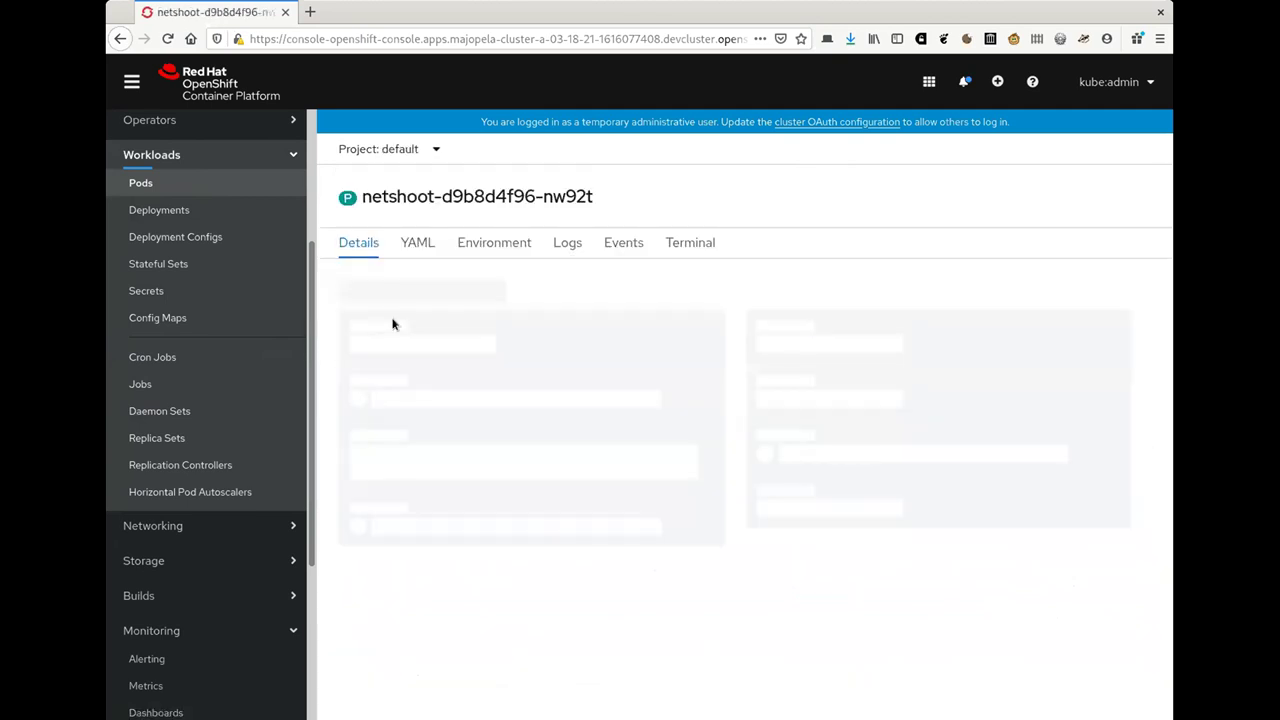
left_click(686, 268)
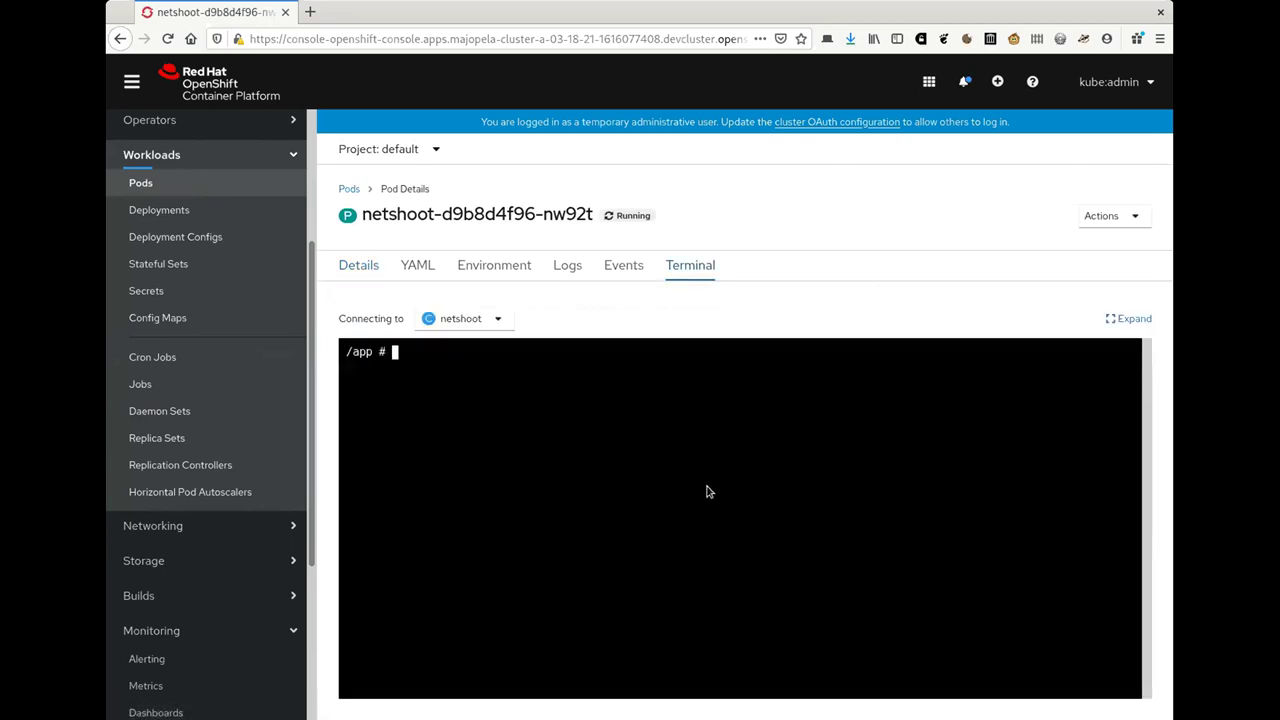
Query DNS from the netshoot pod with "dig rocketchat-mongodb.default.svc.clusterset.local"
type("dig rocketchat-mon")
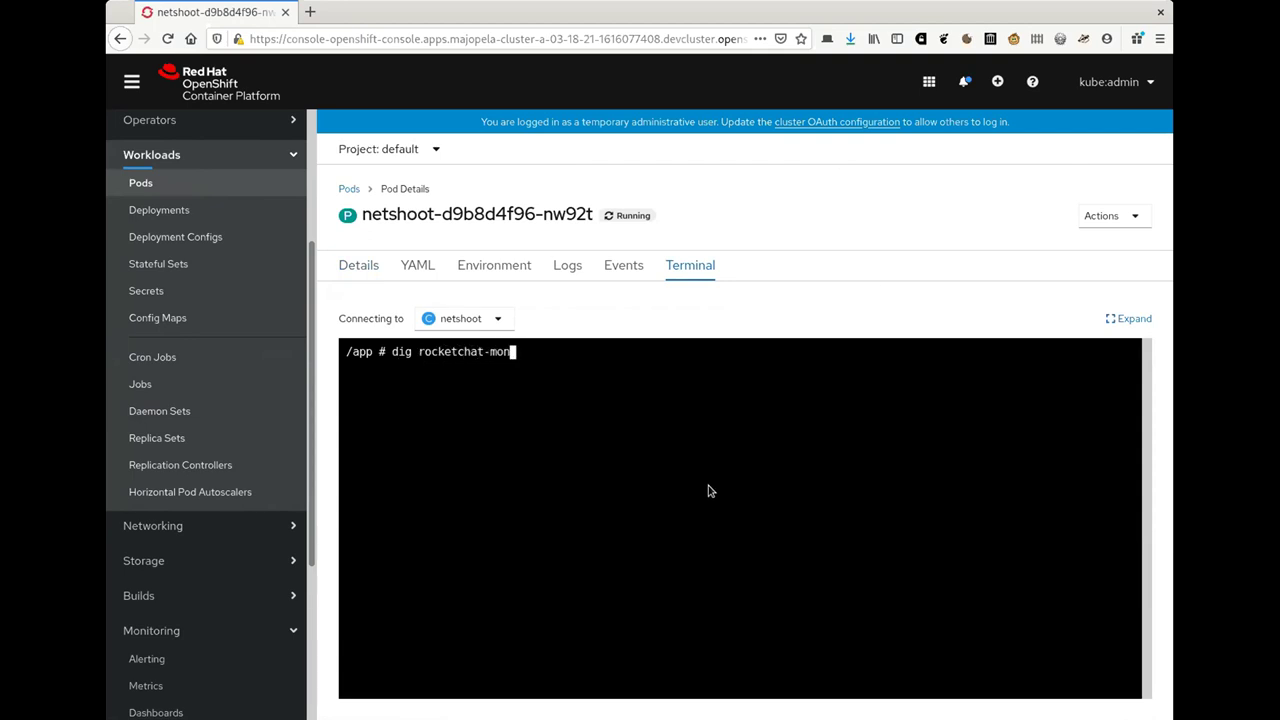
type("godb.default.svc.clusterset.lc")
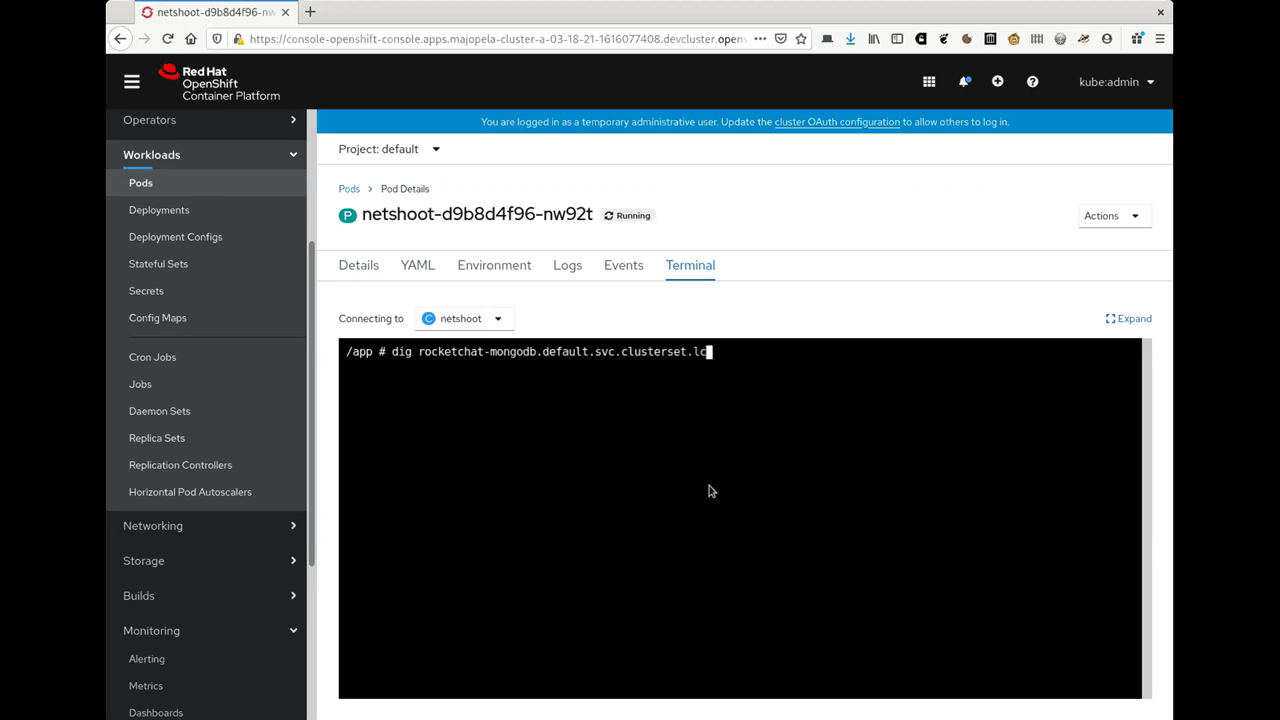
key("BackSpace")
type("ocal")
key("Return")
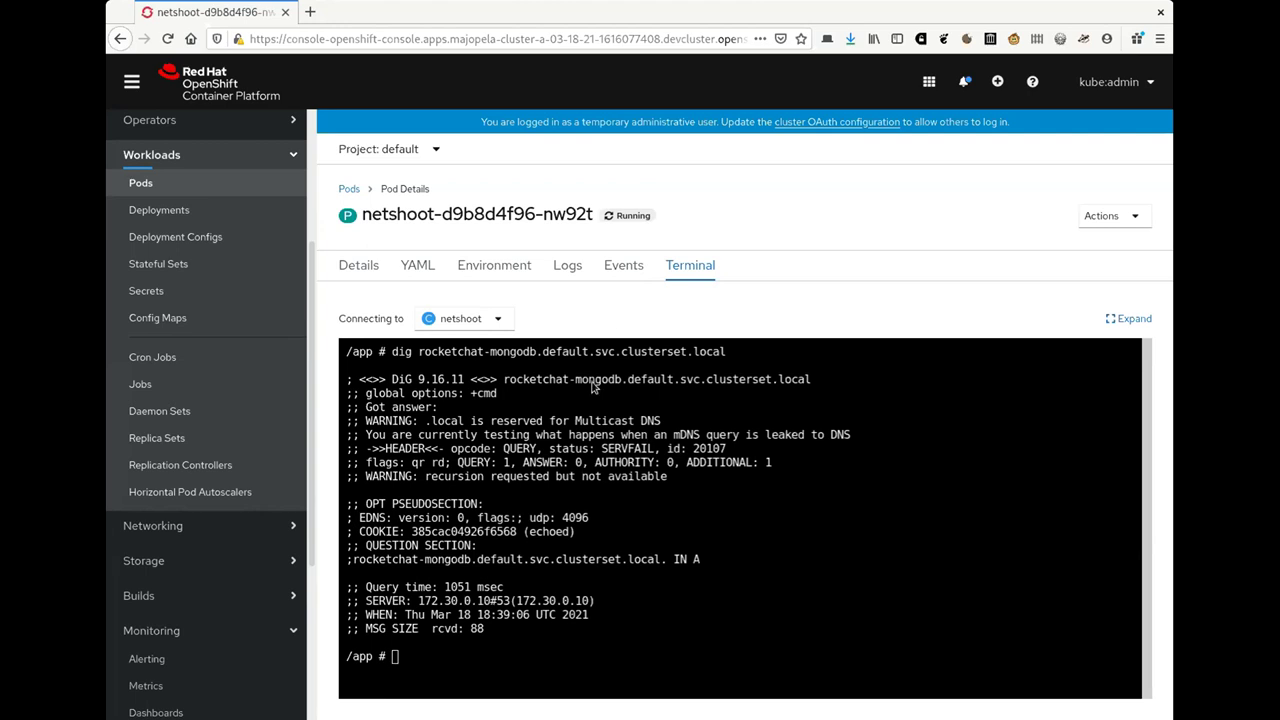
left_click(615, 385)
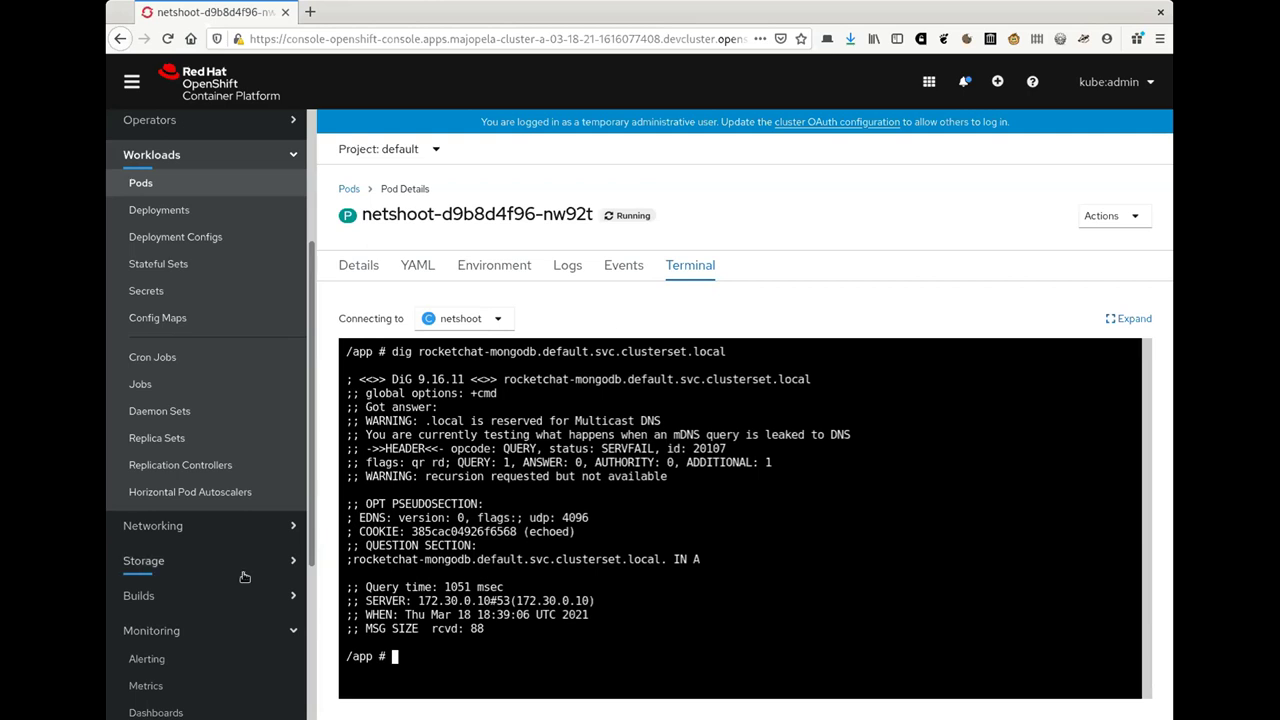
Find the ServiceImport custom resource definition of group multicluster.x-k8s.io and open the list of its instances
scroll(200, 560, "down", 5)
left_click(198, 680)
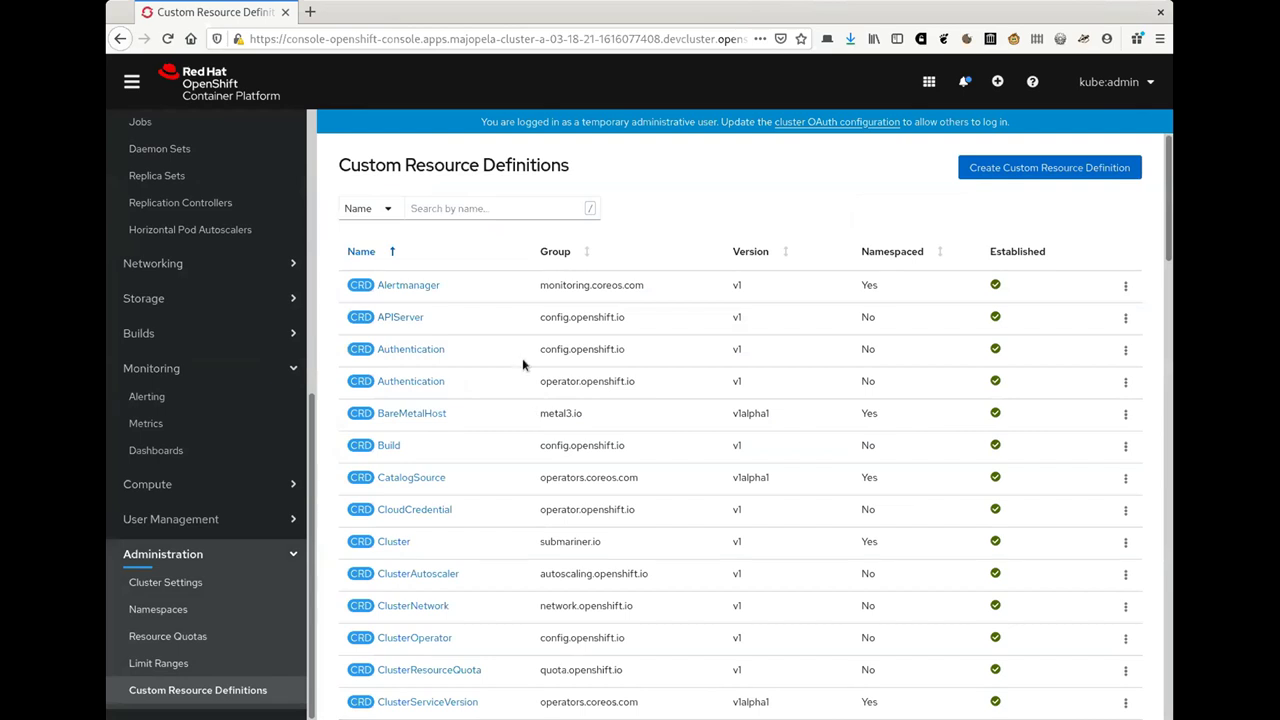
scroll(522, 358, "down", 3)
scroll(527, 355, "down", 15)
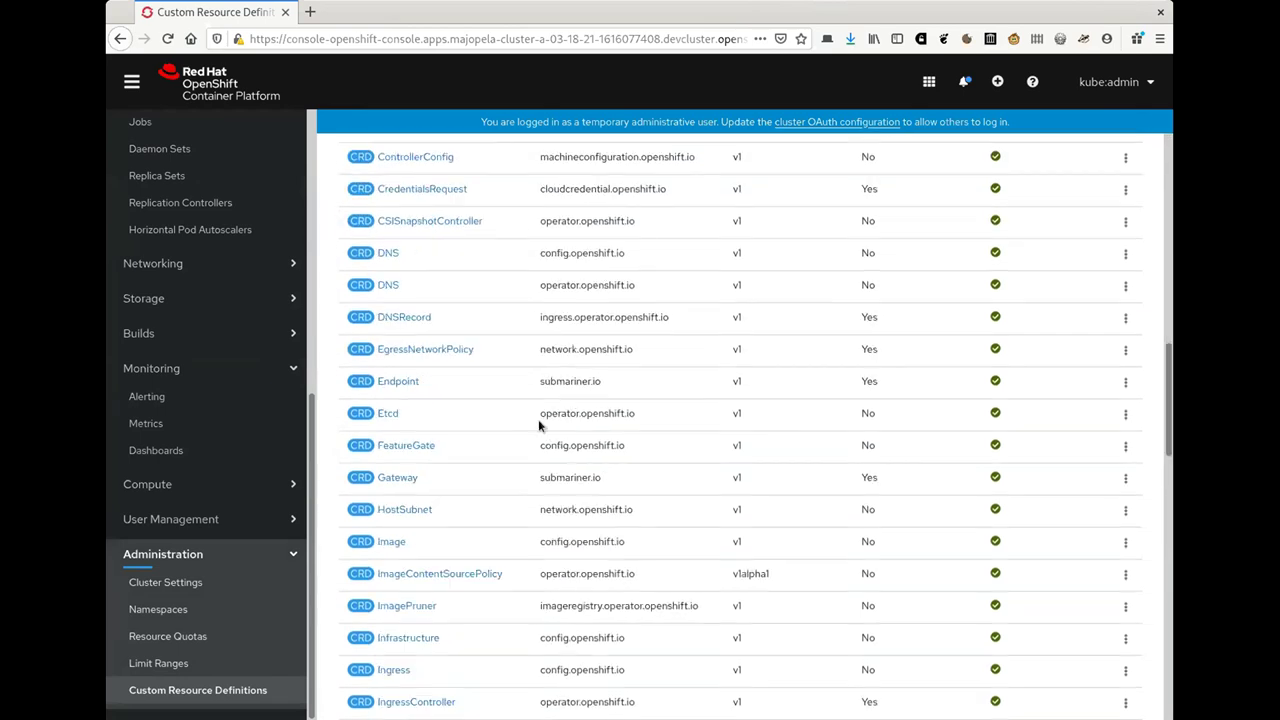
scroll(538, 425, "down", 4)
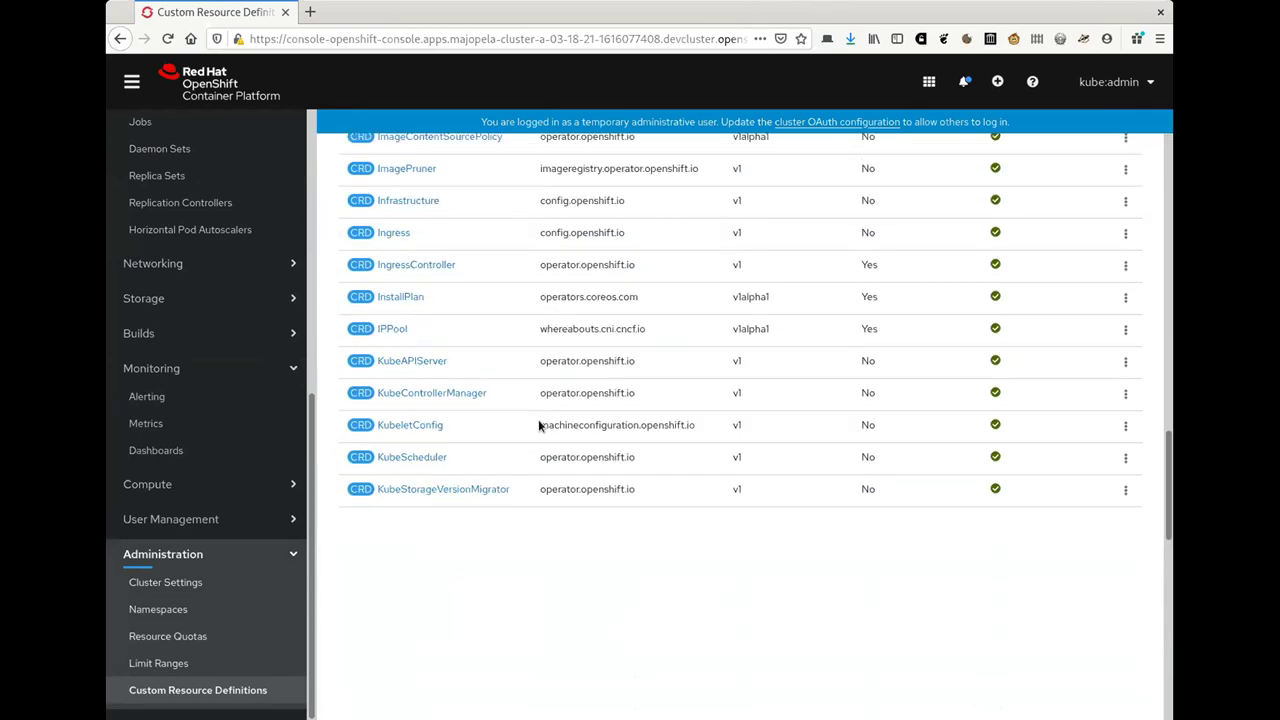
scroll(538, 425, "down", 5)
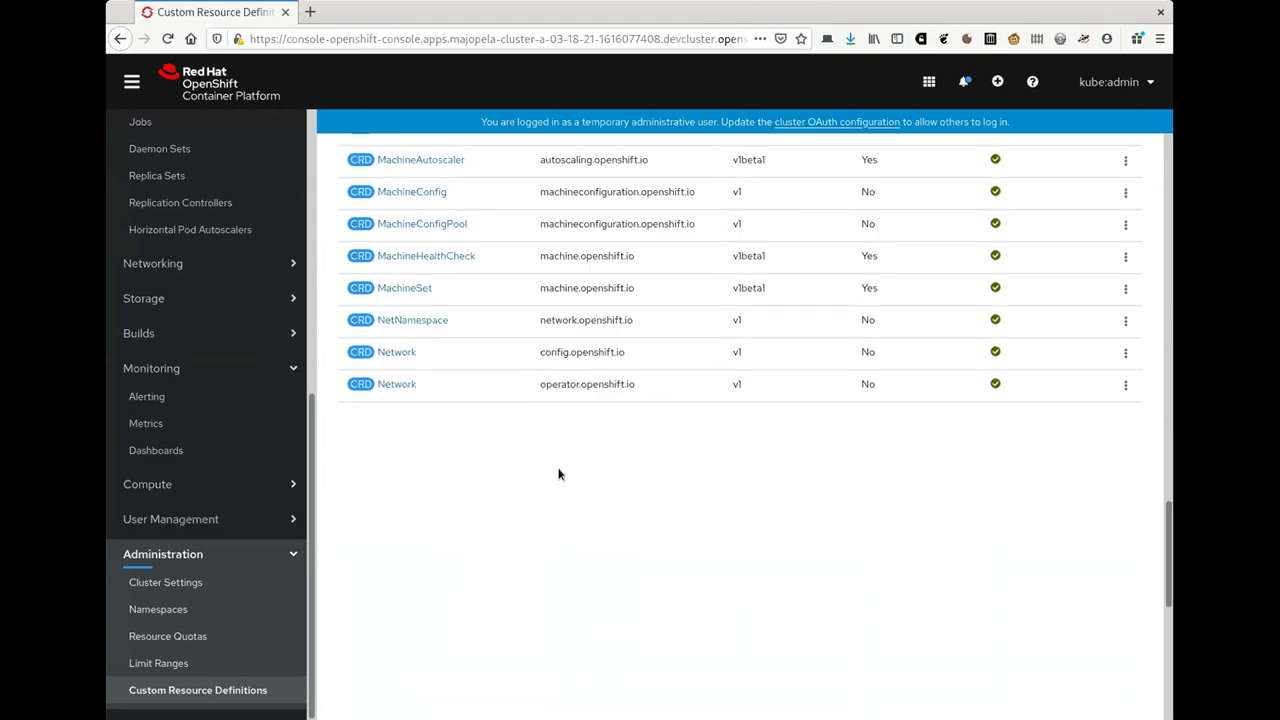
scroll(559, 474, "down", 4)
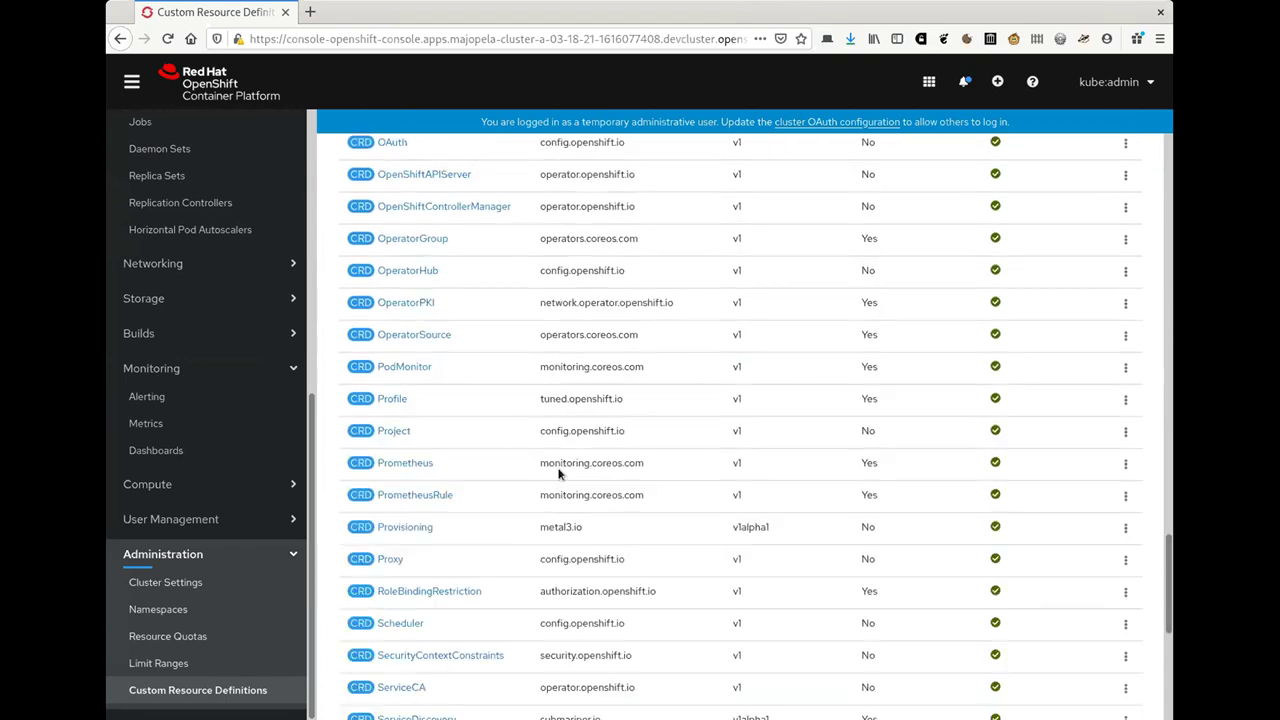
scroll(559, 474, "down", 4)
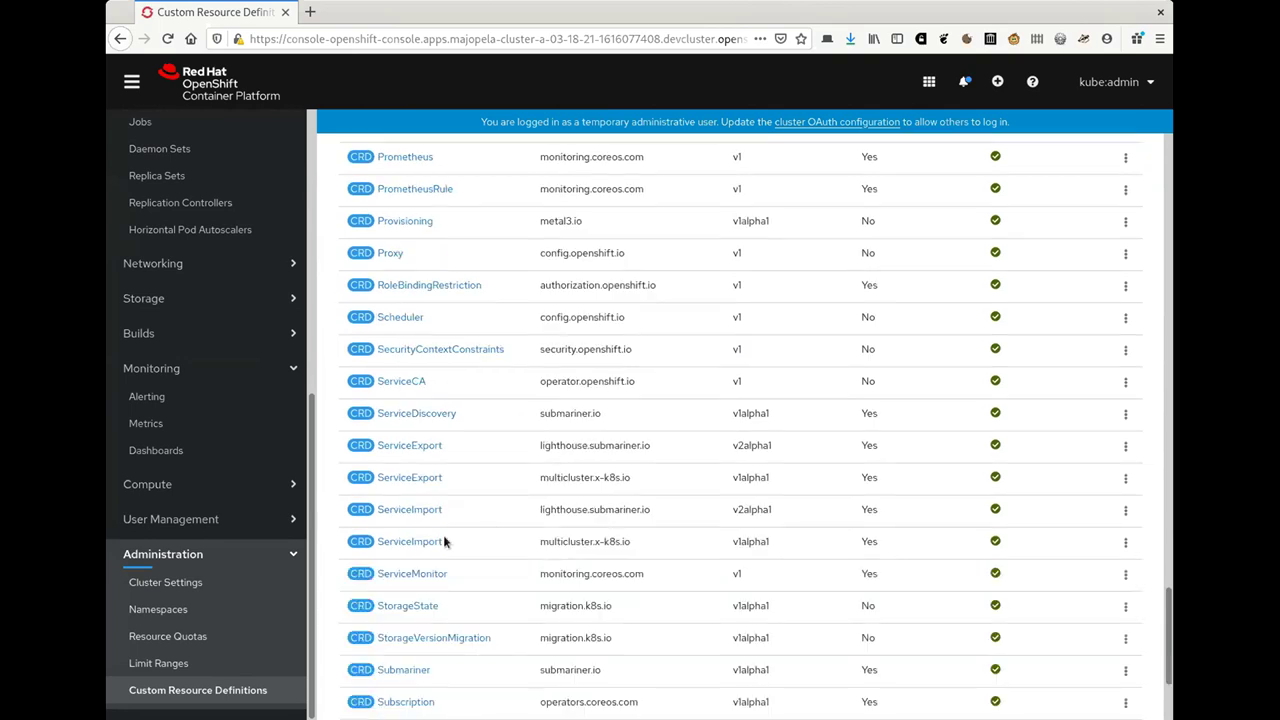
left_click(410, 541)
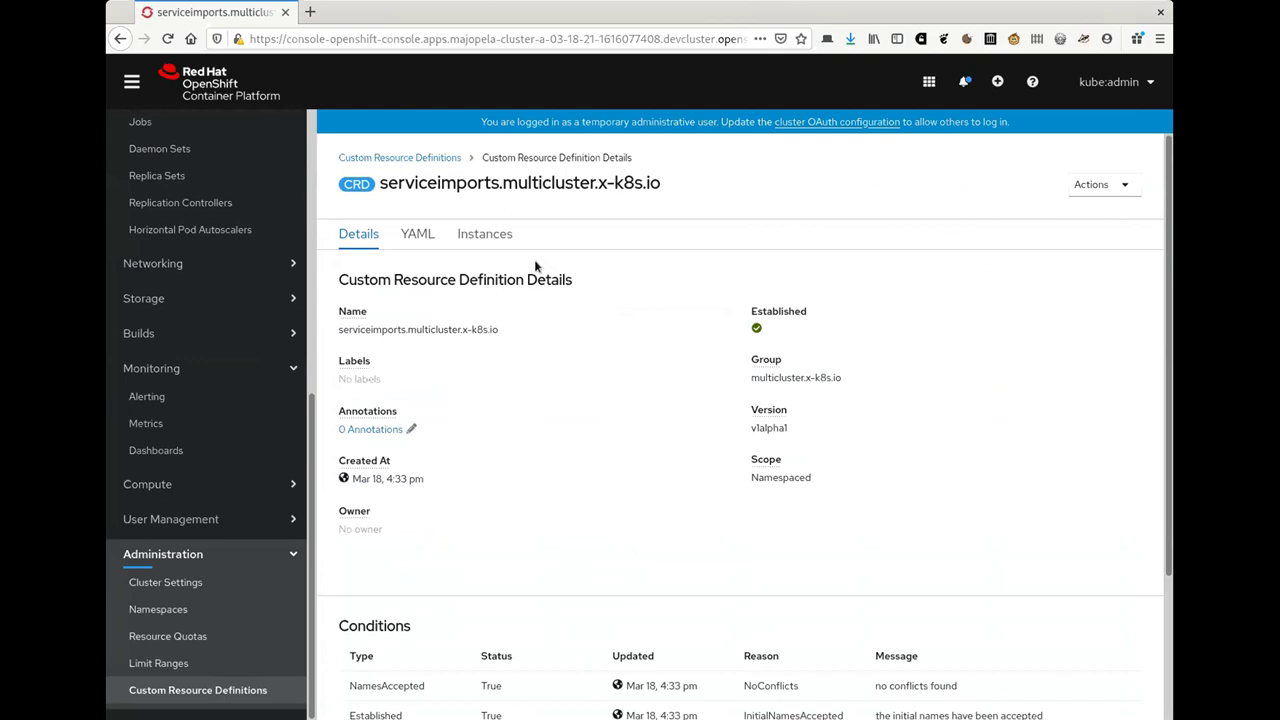
left_click(484, 238)
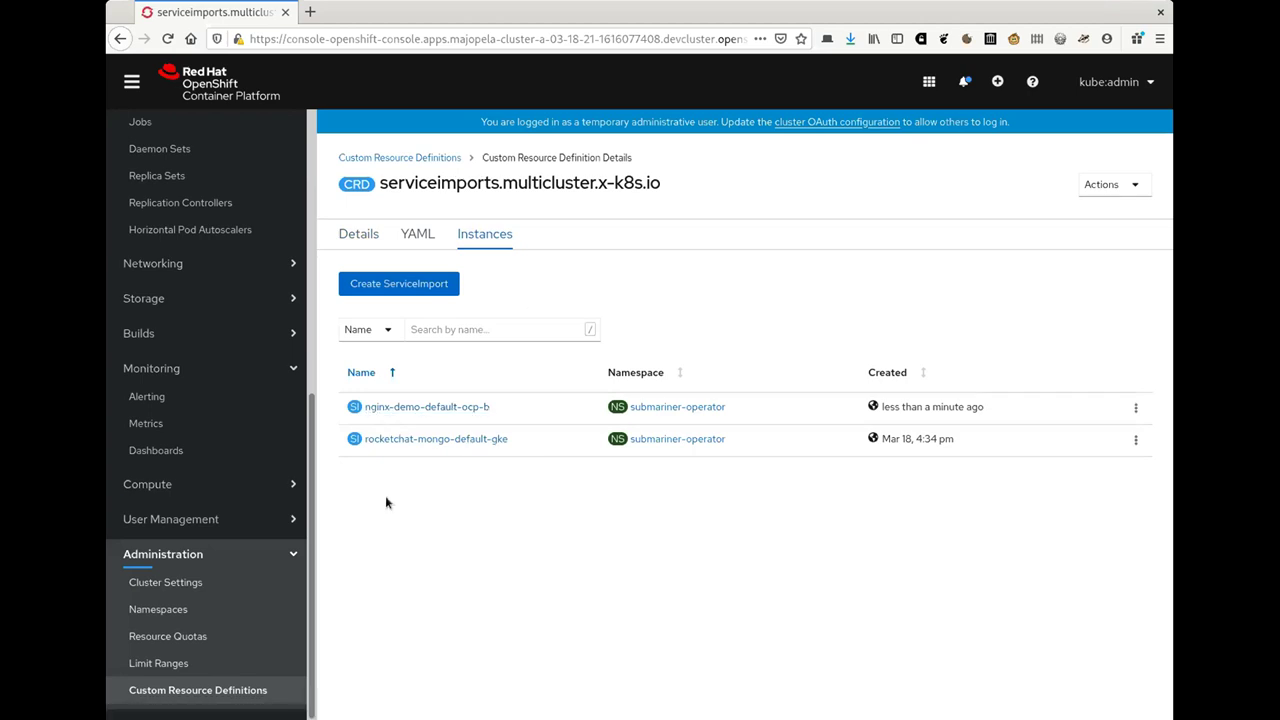
Open a terminal in the default project's netshoot pod and run "dig nginx-demo.default.svc.clusterset.local"
scroll(216, 320, "up", 5)
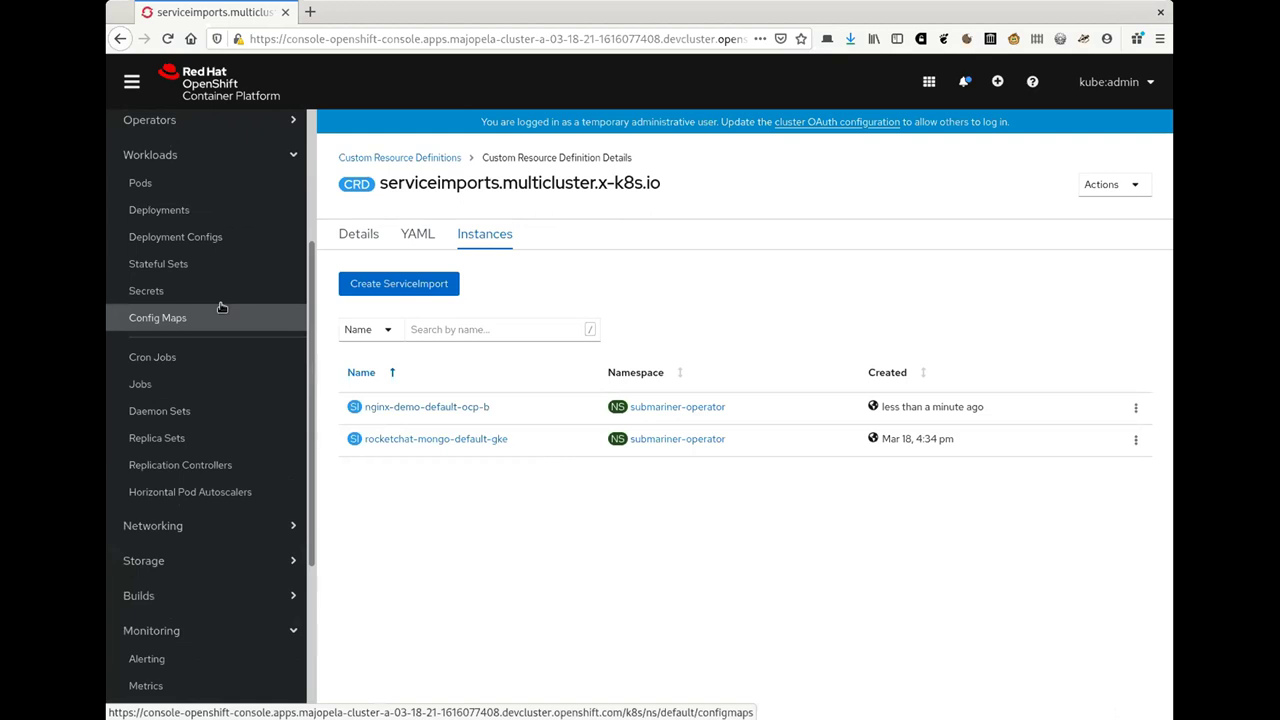
scroll(210, 312, "up", 3)
left_click(196, 322)
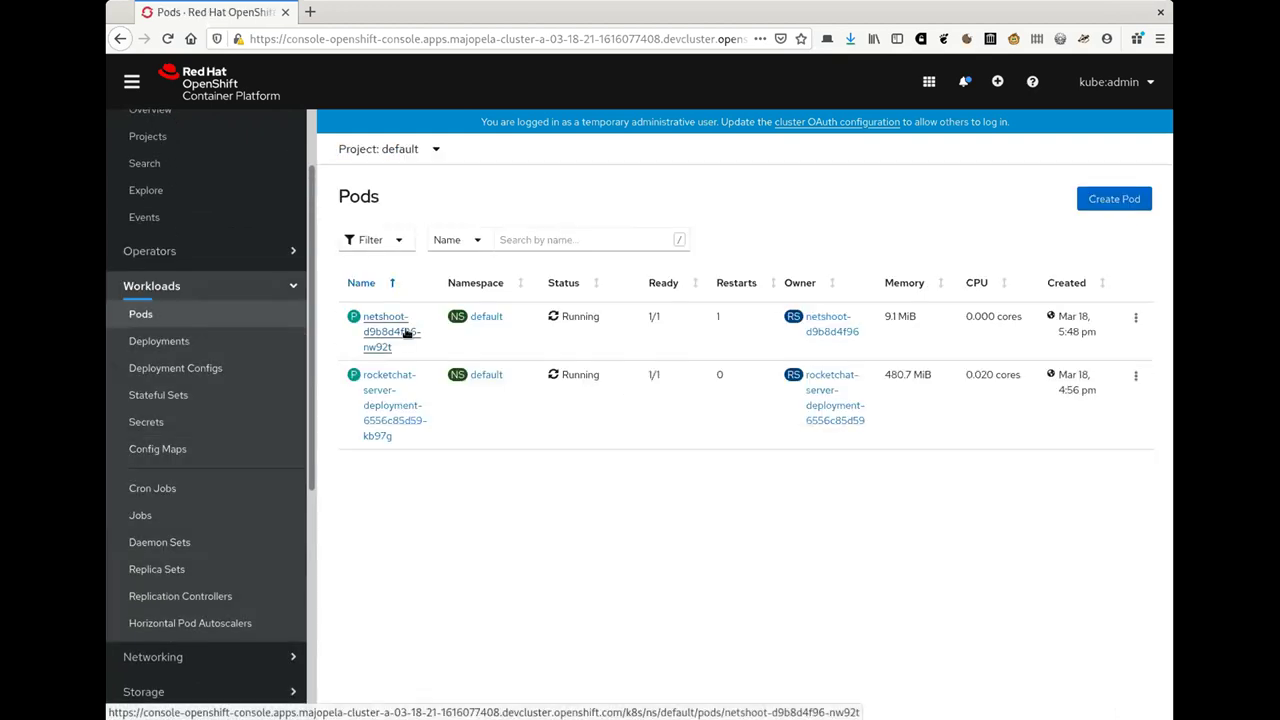
left_click(406, 332)
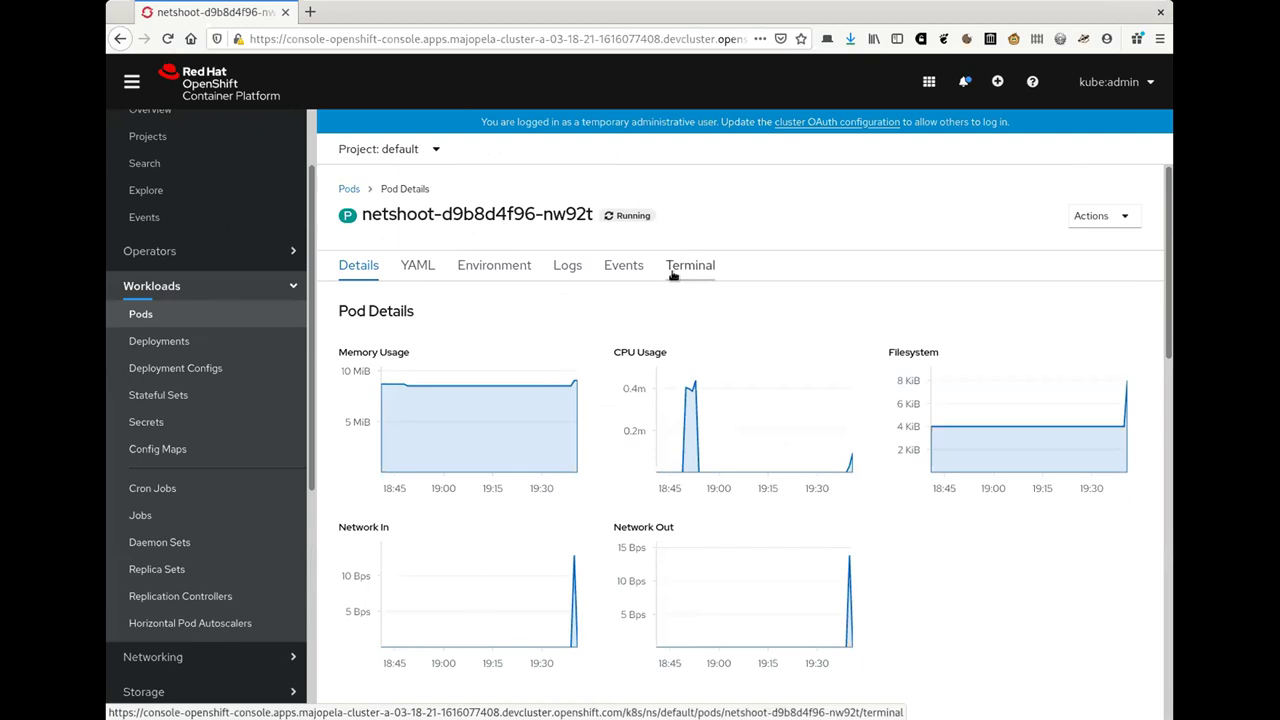
left_click(671, 274)
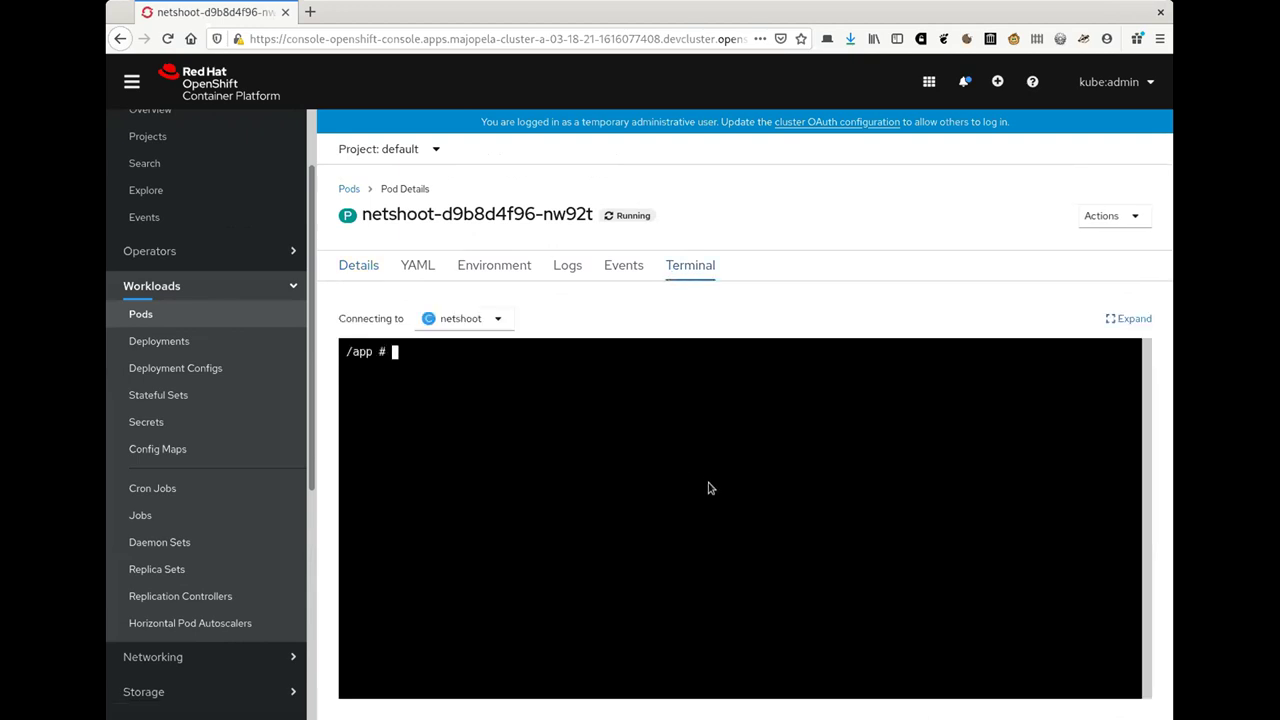
type("dig nginx-demo.default.svc.clusterset.local")
key("Return")
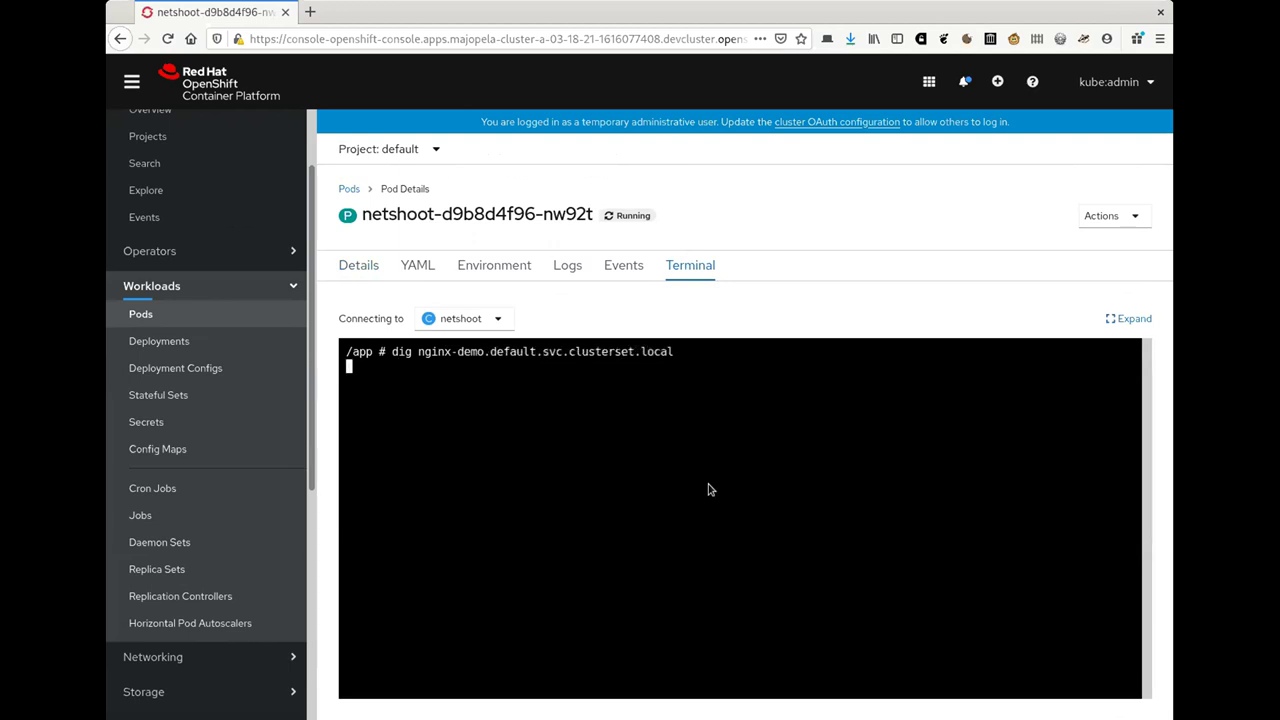
Request the nginx demo page from the netshoot pod with "curl nginx-demo.default.svc.clusterset.local"
key("Up")
key("Home")
key("Delete")
key("Delete")
key("Delete")
type("curl")
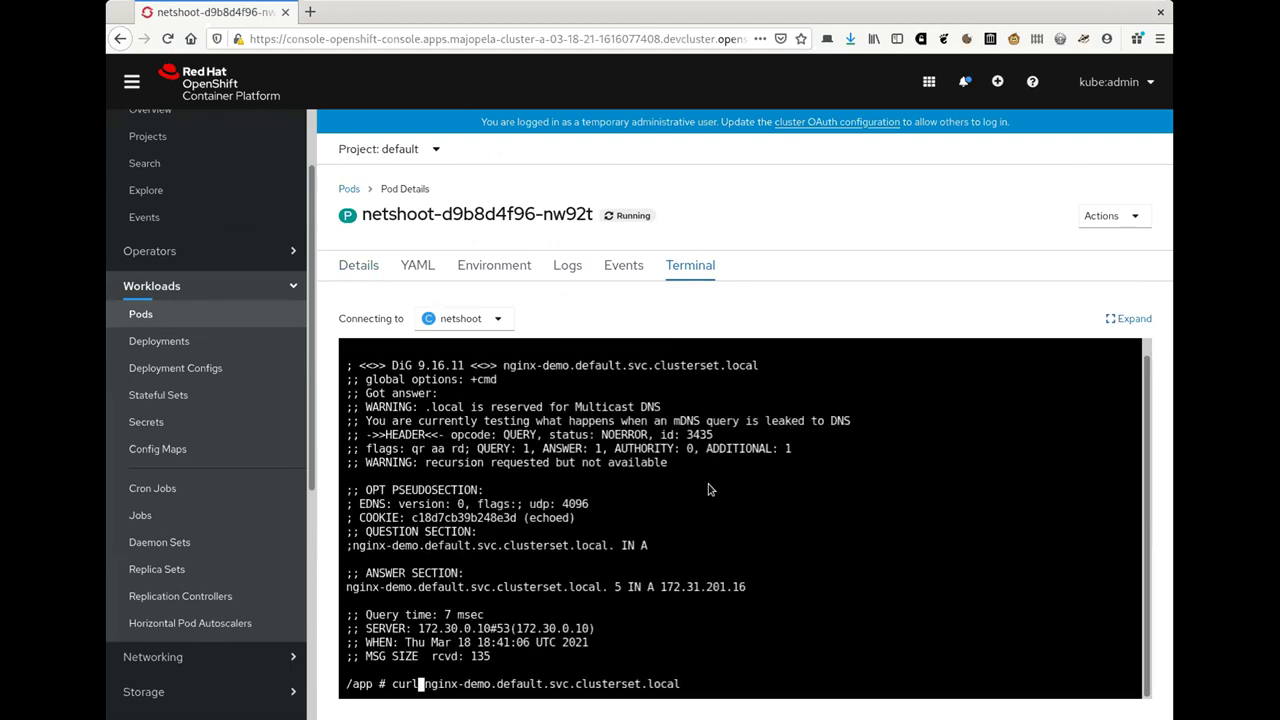
key("Return")
key("Up")
key("Home")
key("Right")
key("Right")
key("Right")
key("Right")
key("Return")
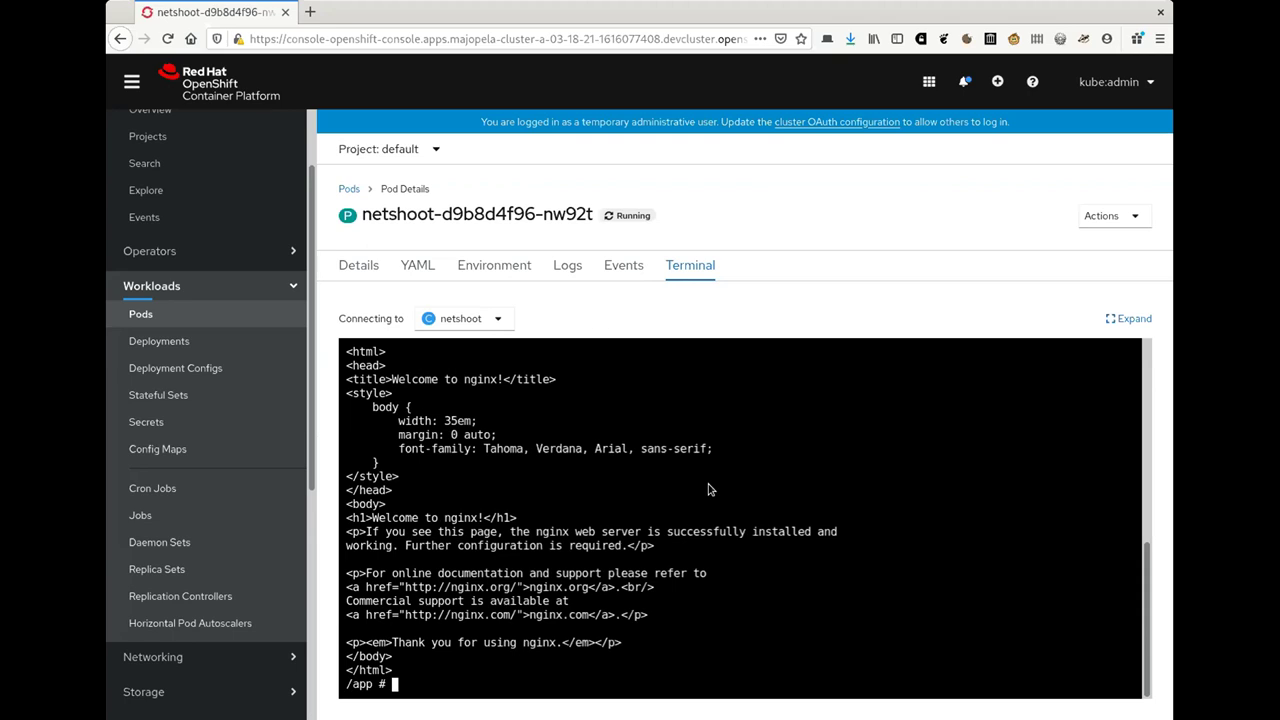
Rerun the DNS query for nginx-demo.default.svc.clusterset.local from the netshoot pod
type("curl nginx-demo.default.svc.clusterset.local")
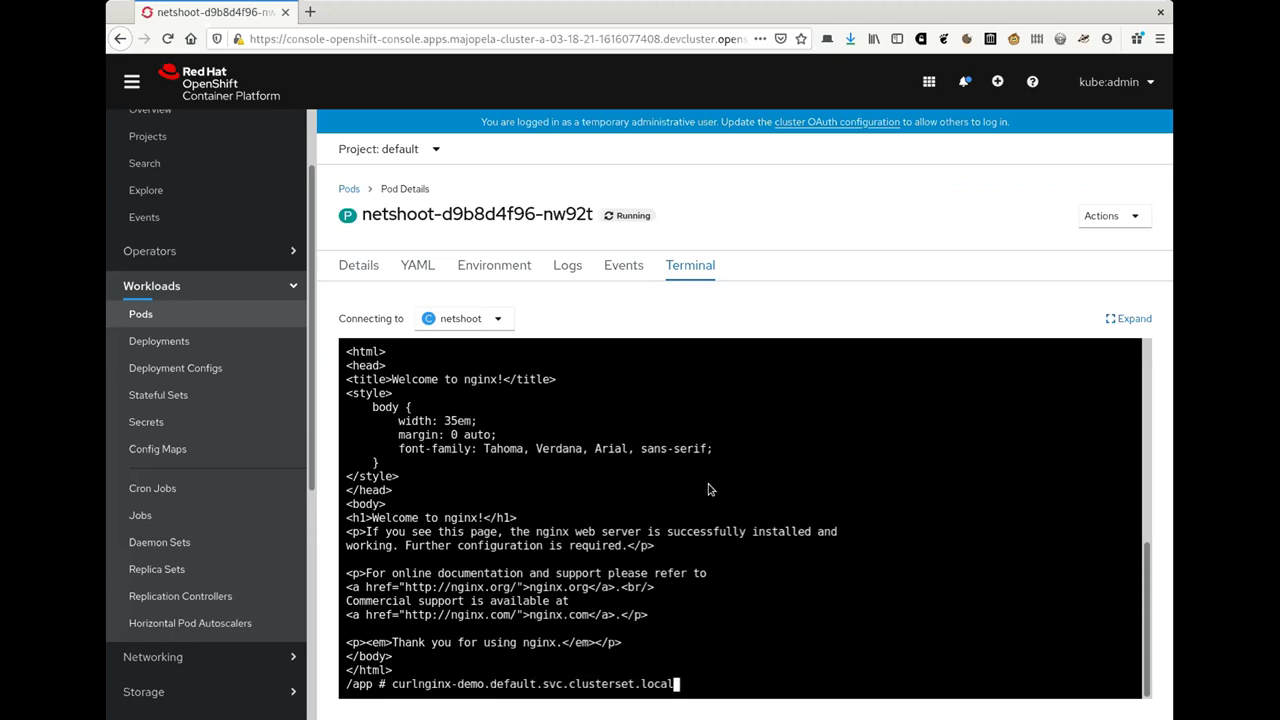
key("Up")
key("Return")
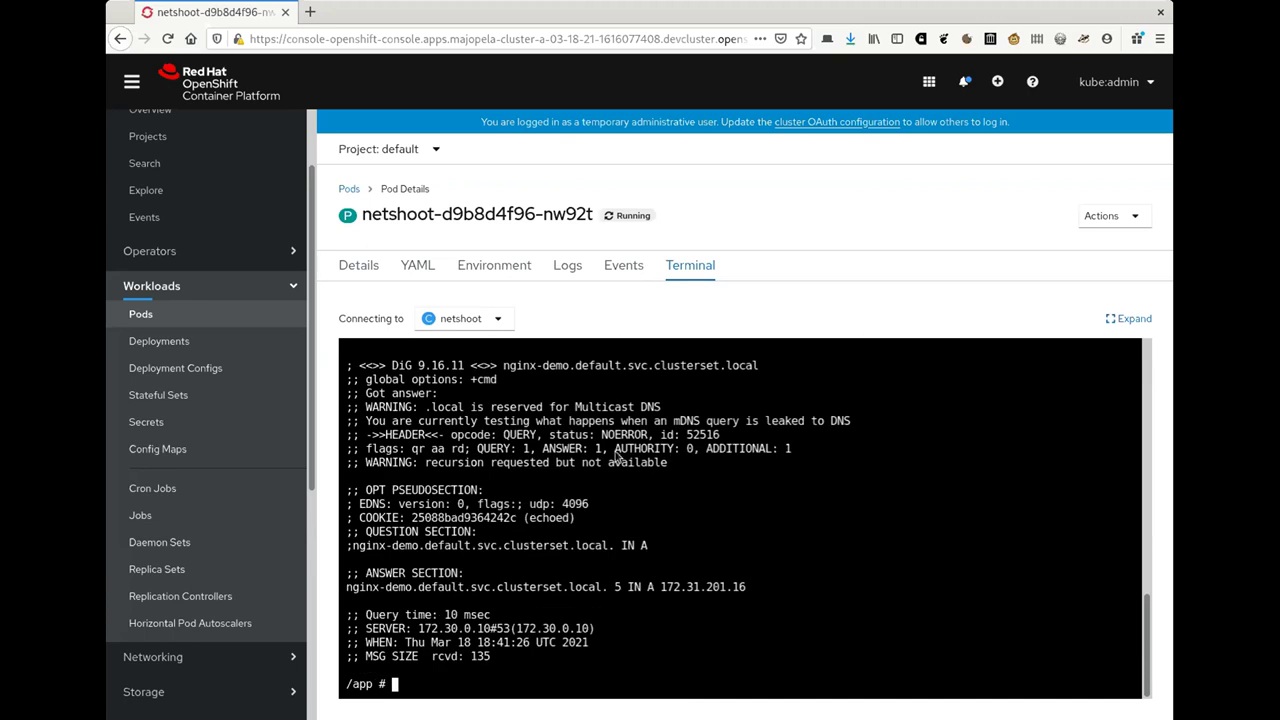
key("alt+Tab")
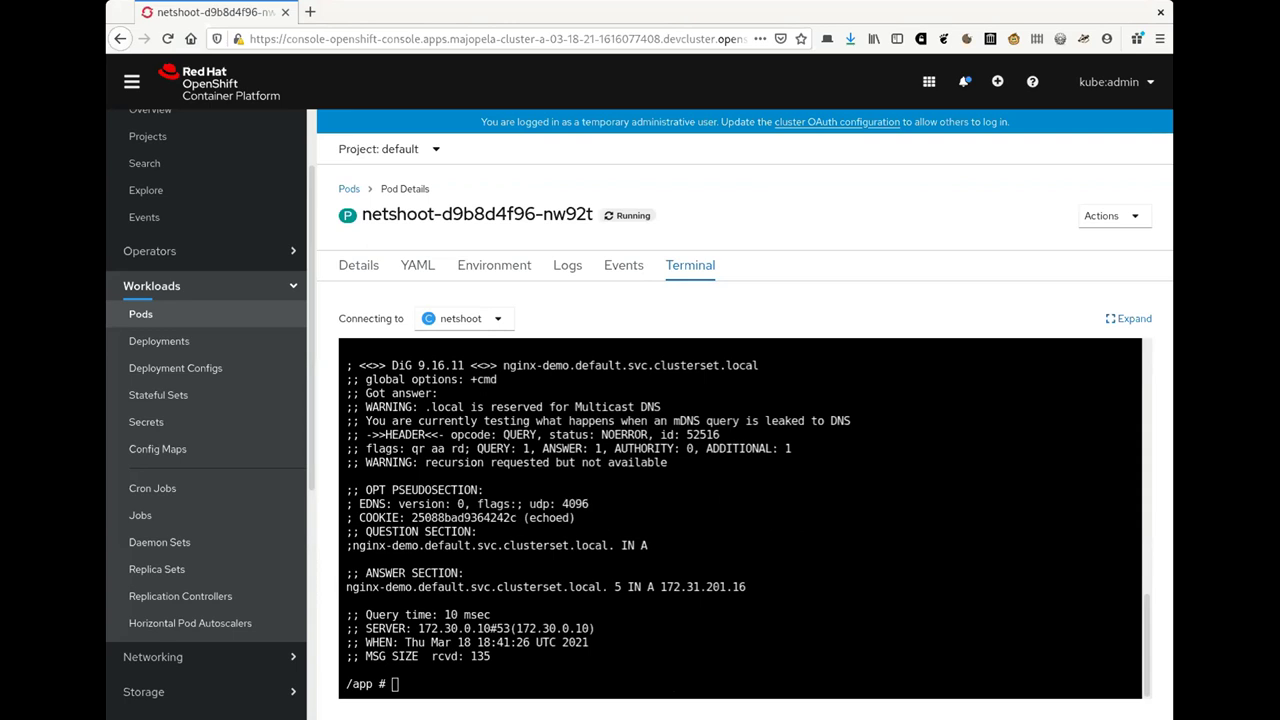
Repeat "dig nginx-demo.default.svc.clusterset.local" several times in the pod terminal and compare the address in each answer
key("Up")
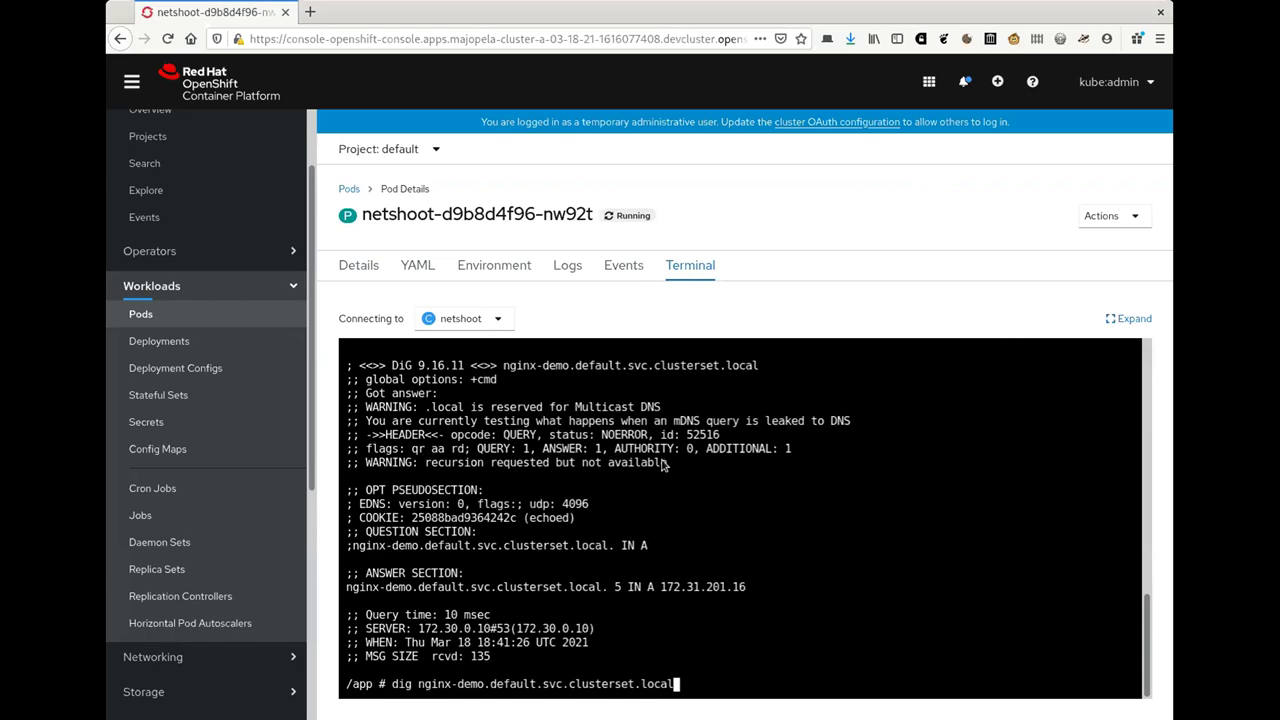
key("Return")
key("Up")
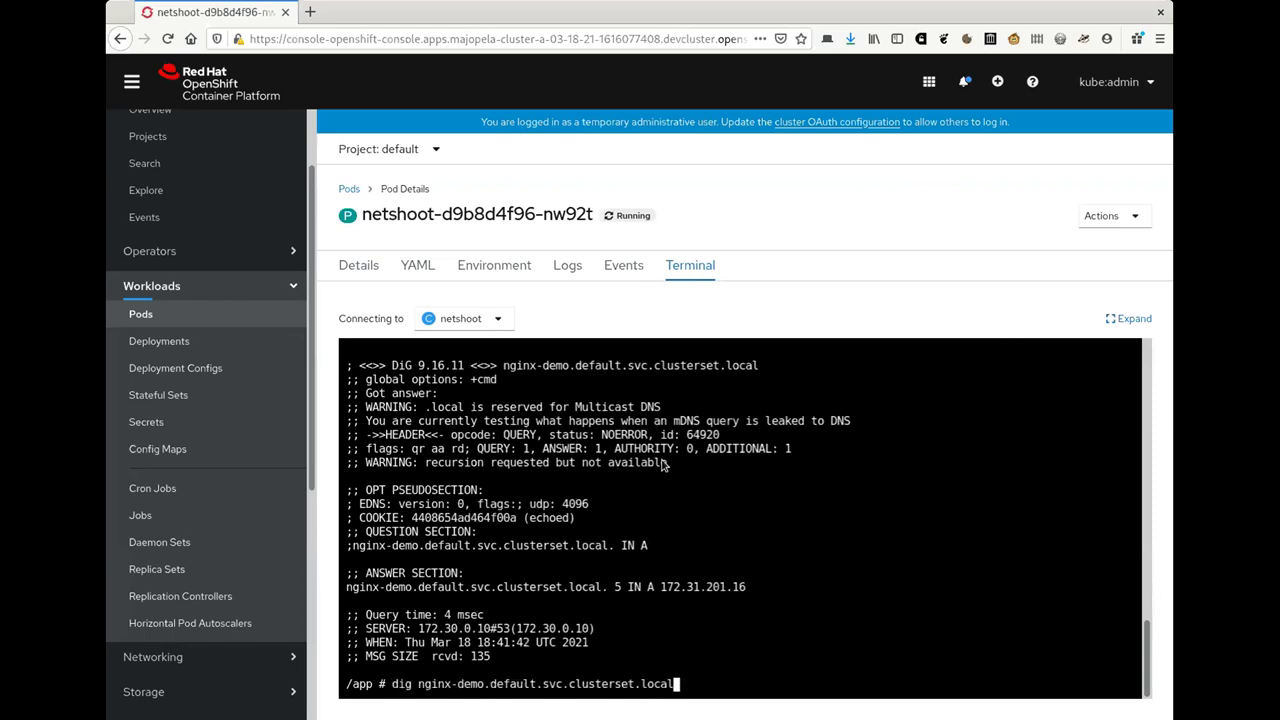
key("Return")
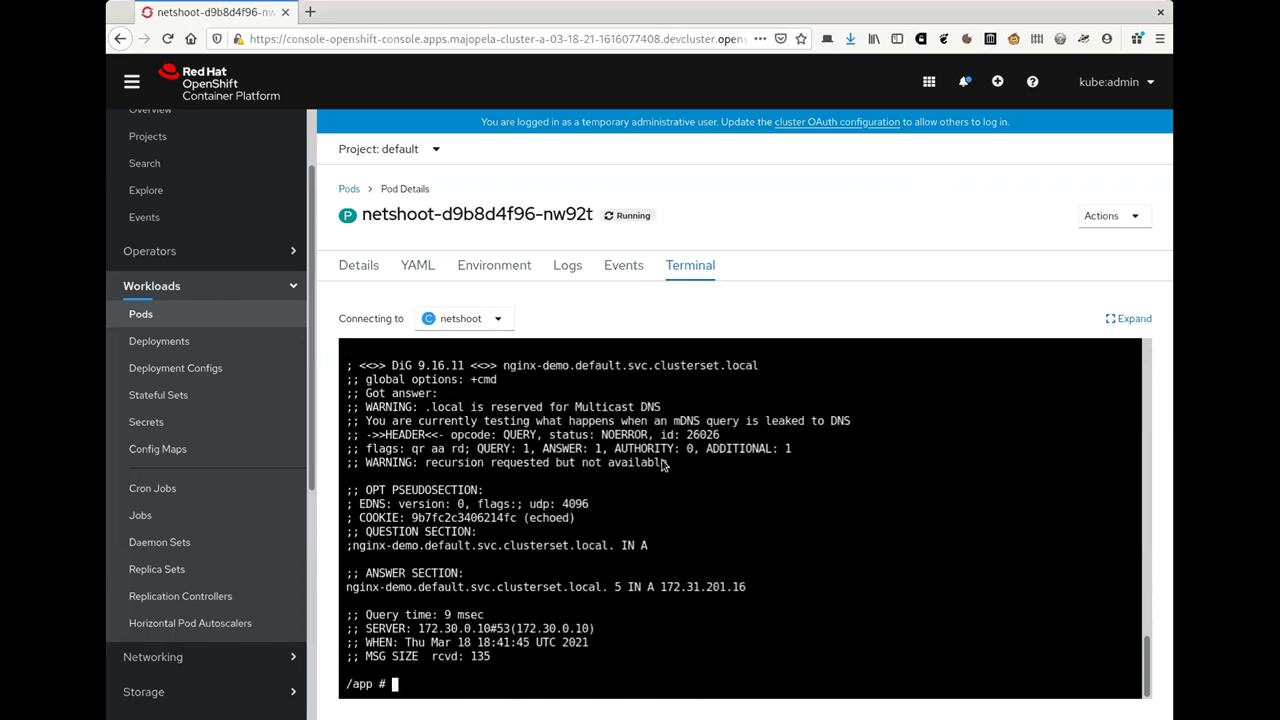
key("Up")
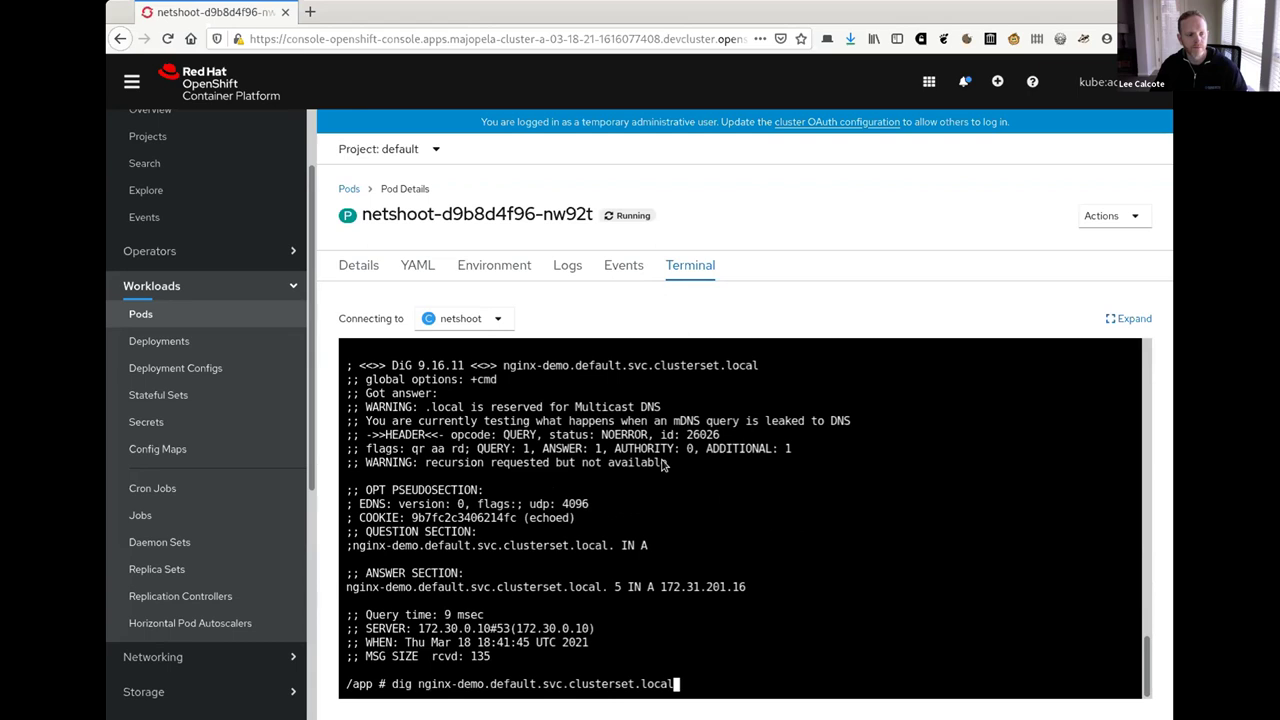
key("Return")
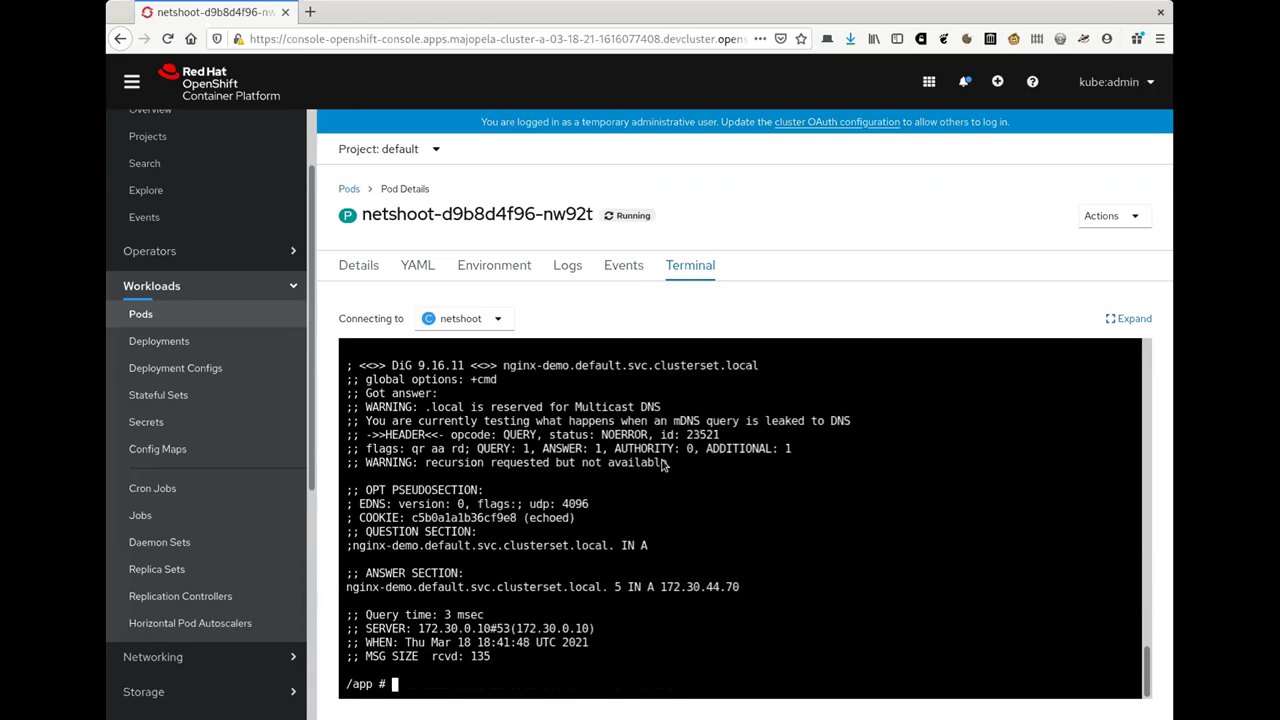
key("Up")
key("Return")
key("Up")
key("Return")
key("Up")
key("Return")
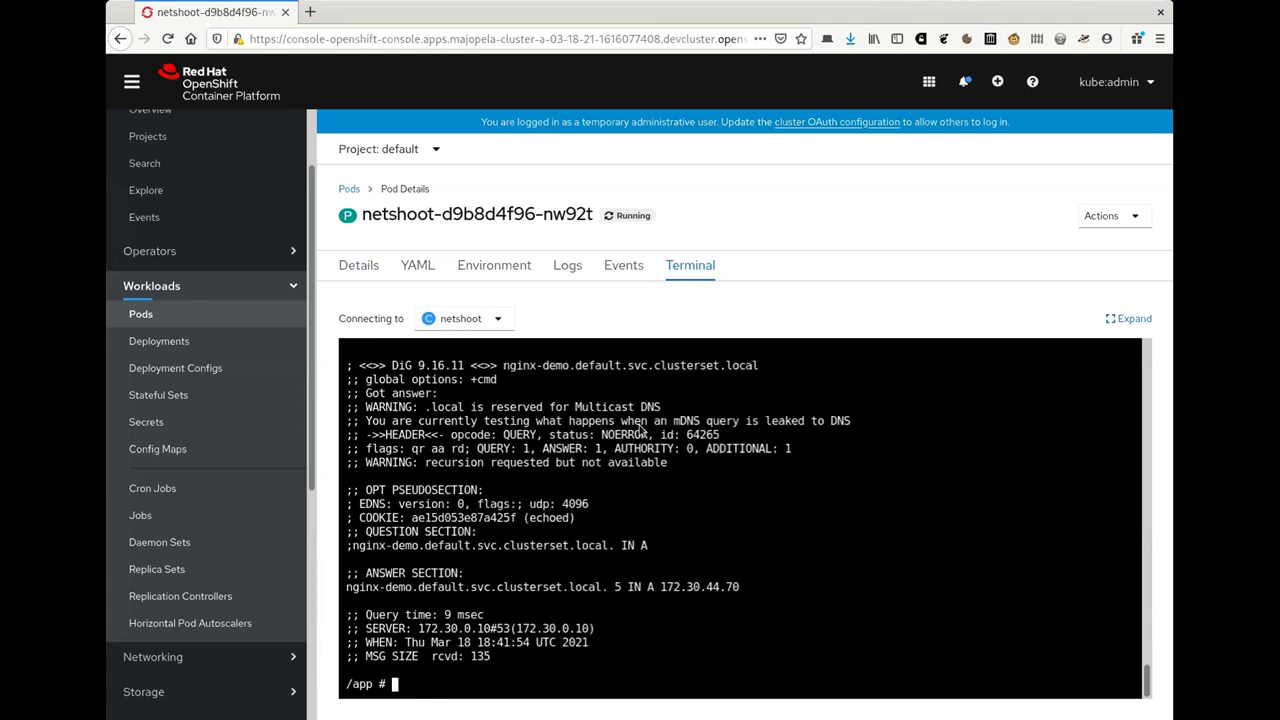
Open the cluster's monitoring metrics and run a query for the gateway_rx_bytes metric
scroll(266, 434, "down", 1)
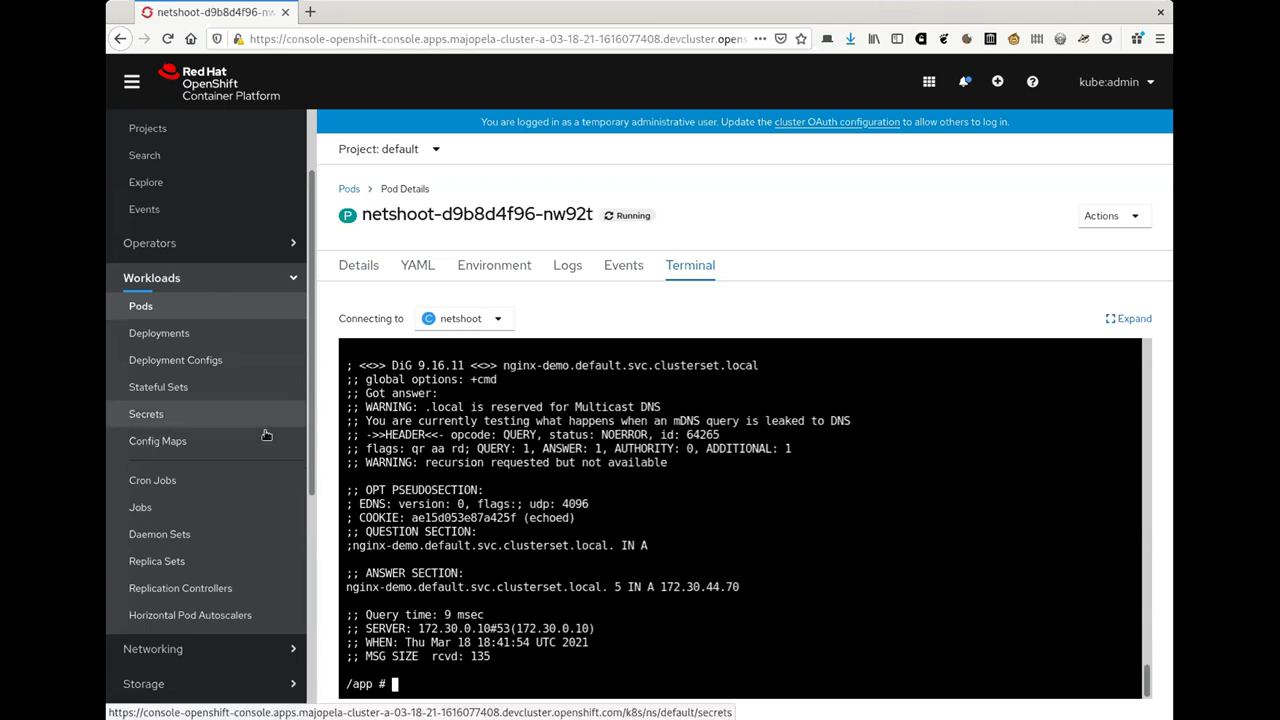
scroll(266, 434, "down", 7)
left_click(213, 426)
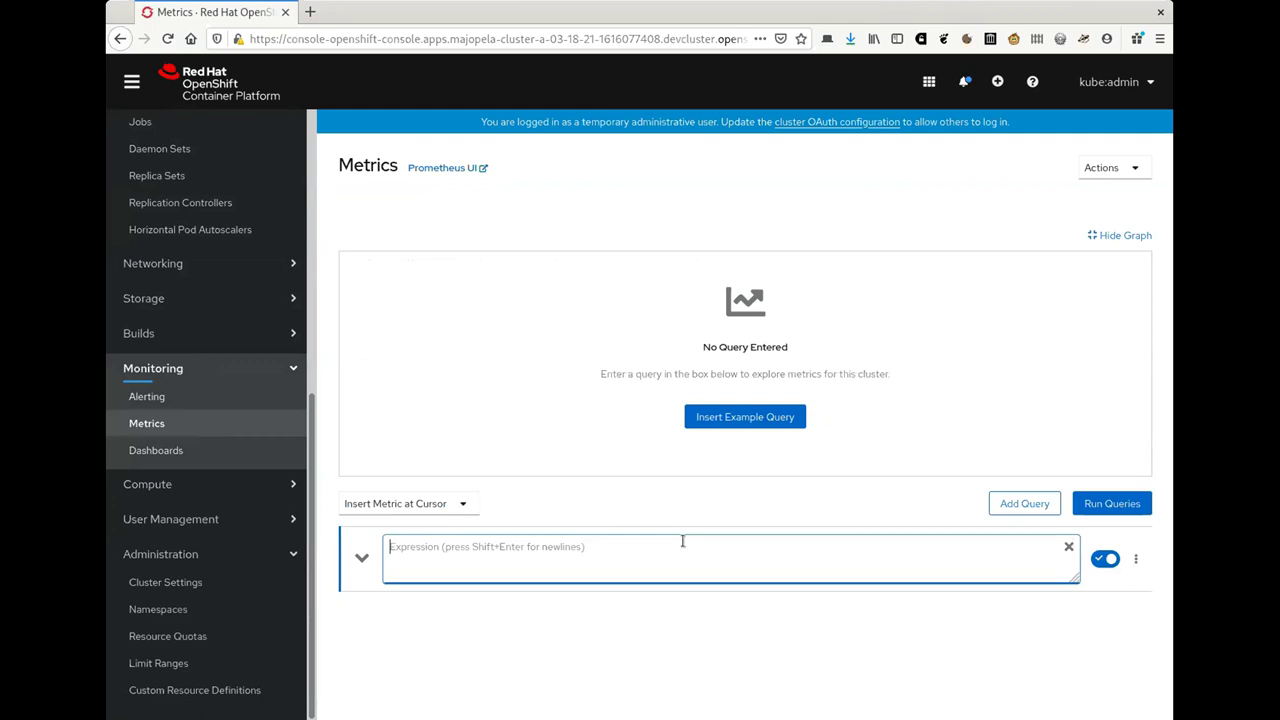
type("rx_")
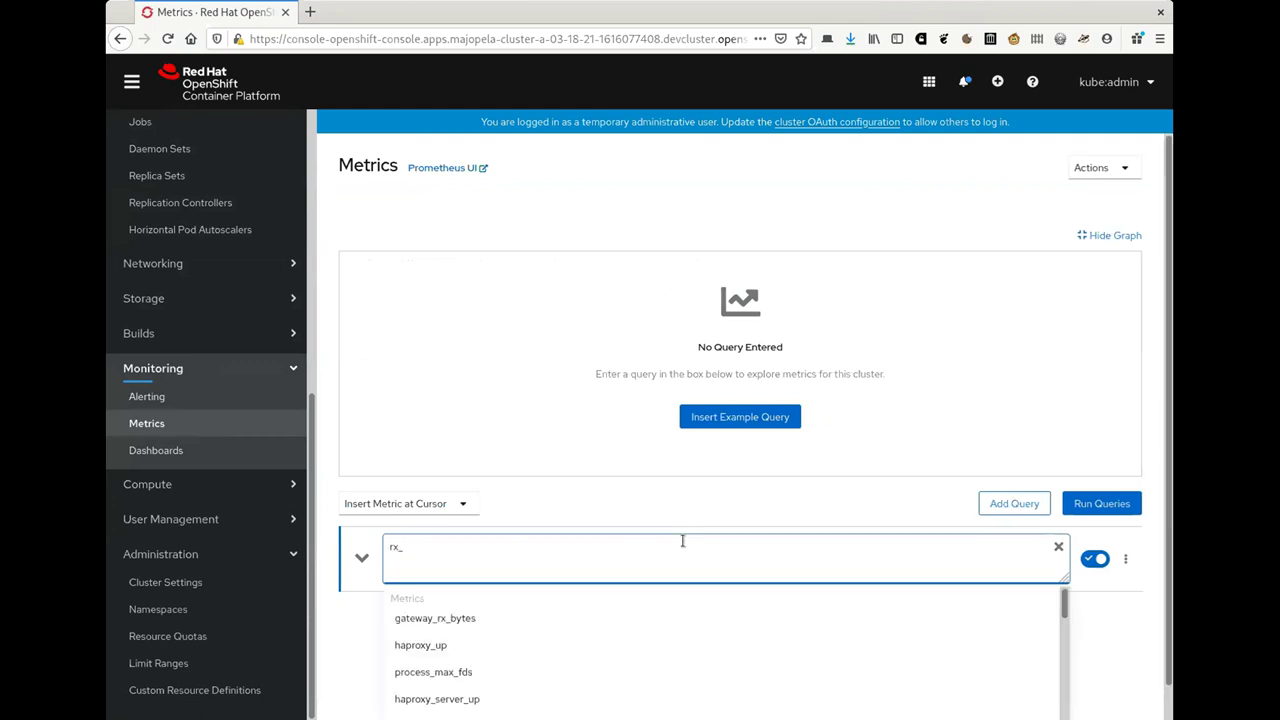
left_click(617, 615)
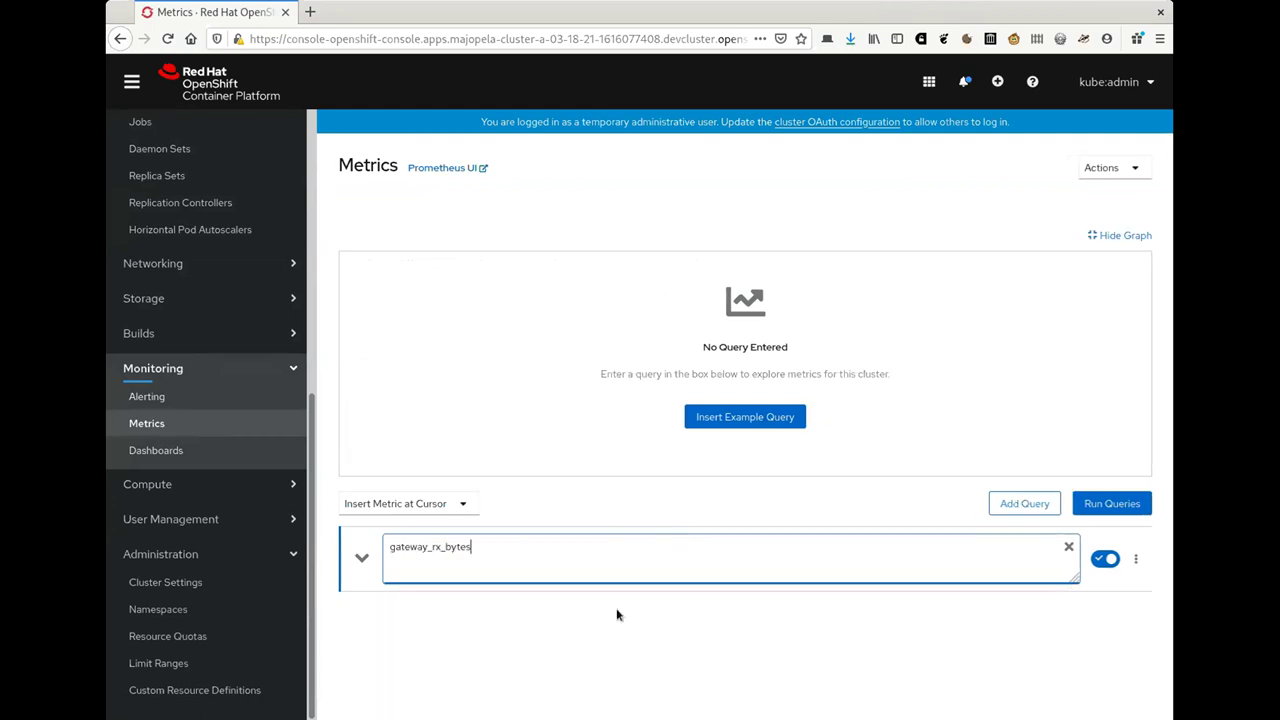
key("Return")
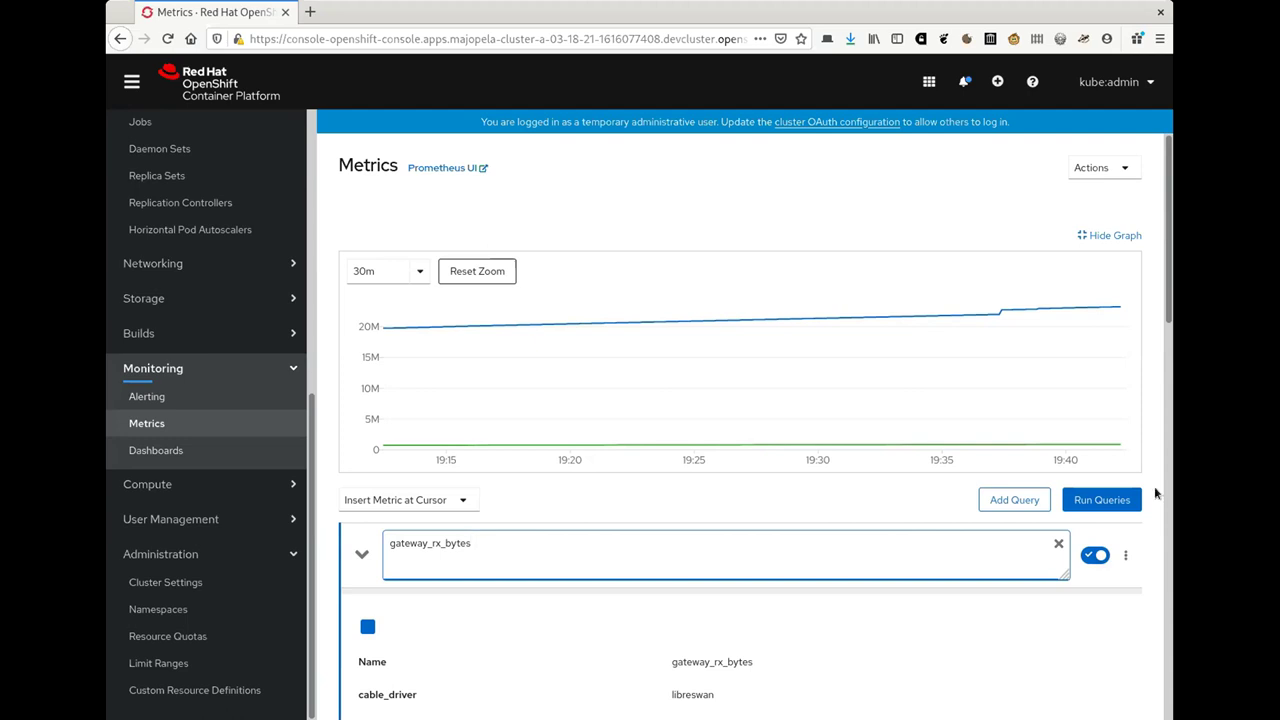
Examine the gateway_rx_bytes graph and the local and remote cluster labels of its series
scroll(1152, 528, "down", 3)
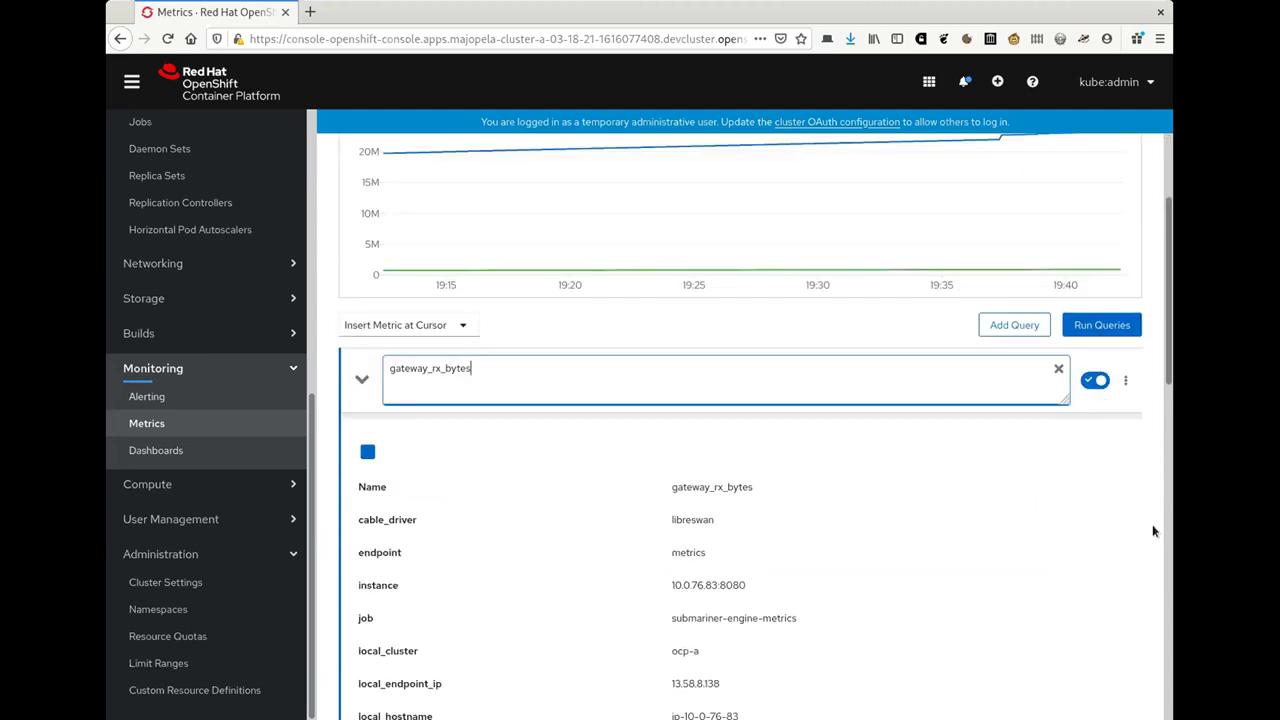
scroll(1152, 531, "up", 3)
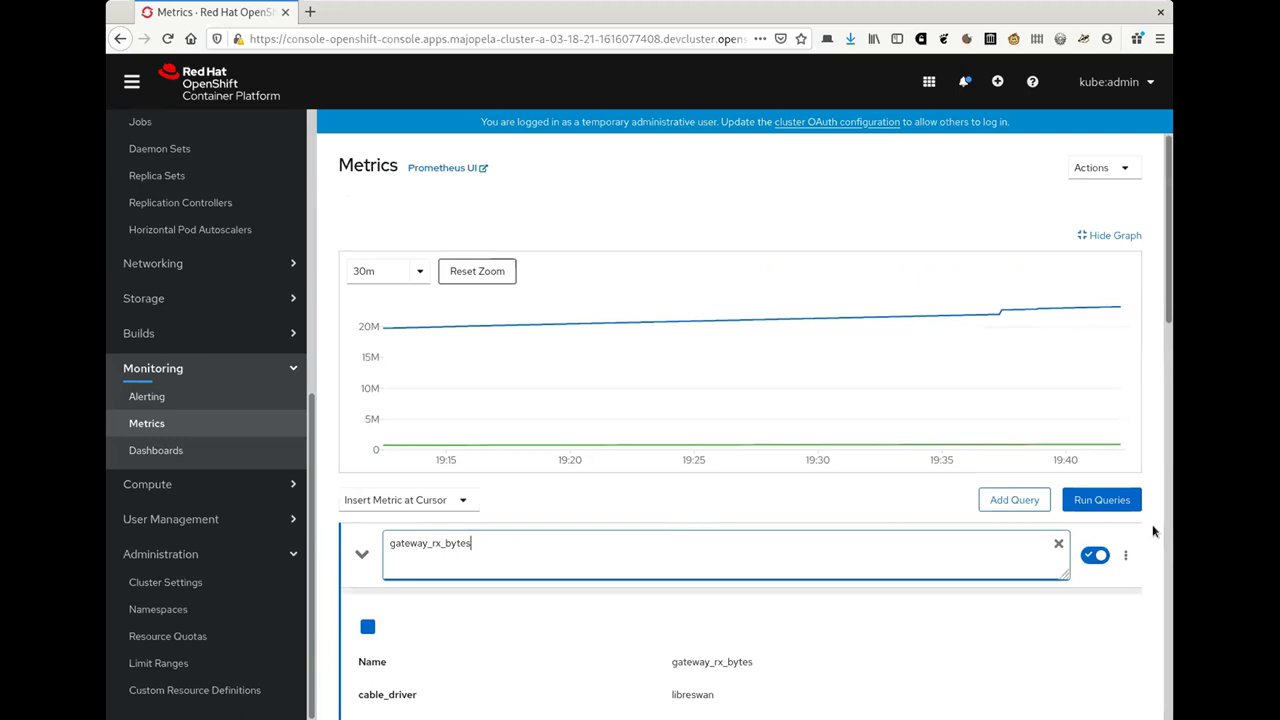
scroll(1152, 531, "down", 4)
scroll(1152, 531, "down", 5)
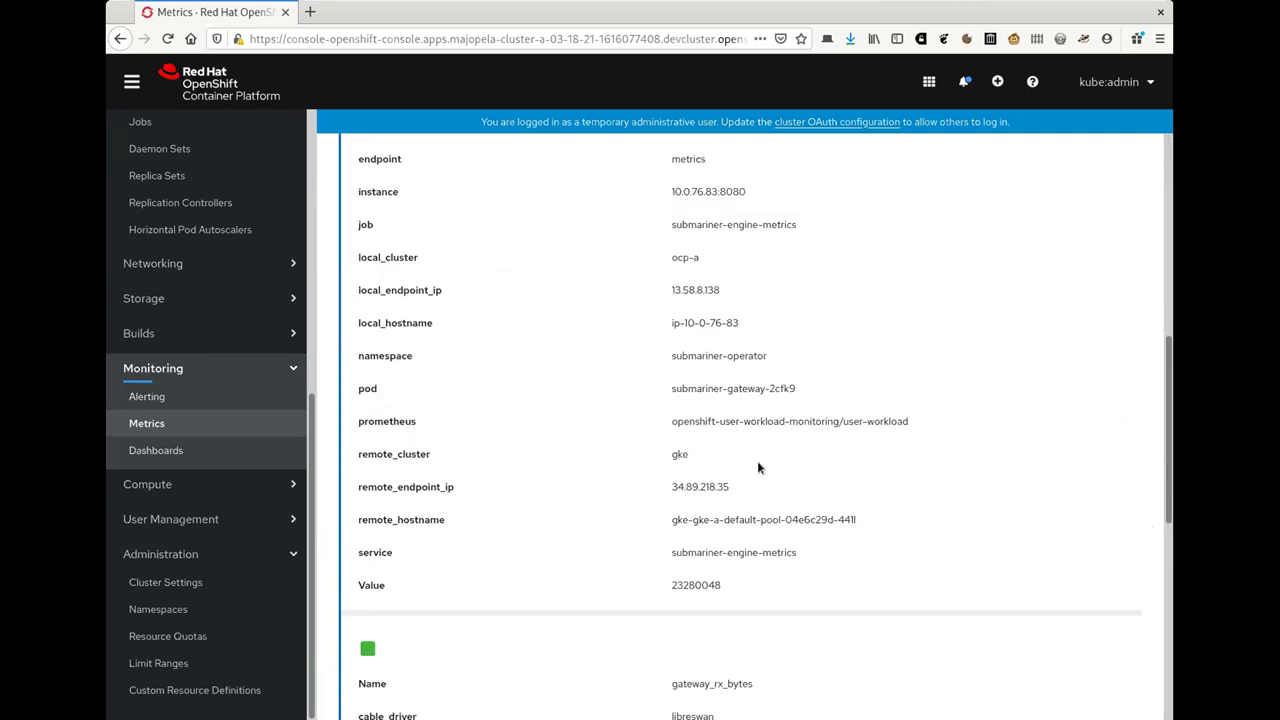
scroll(1025, 489, "up", 8)
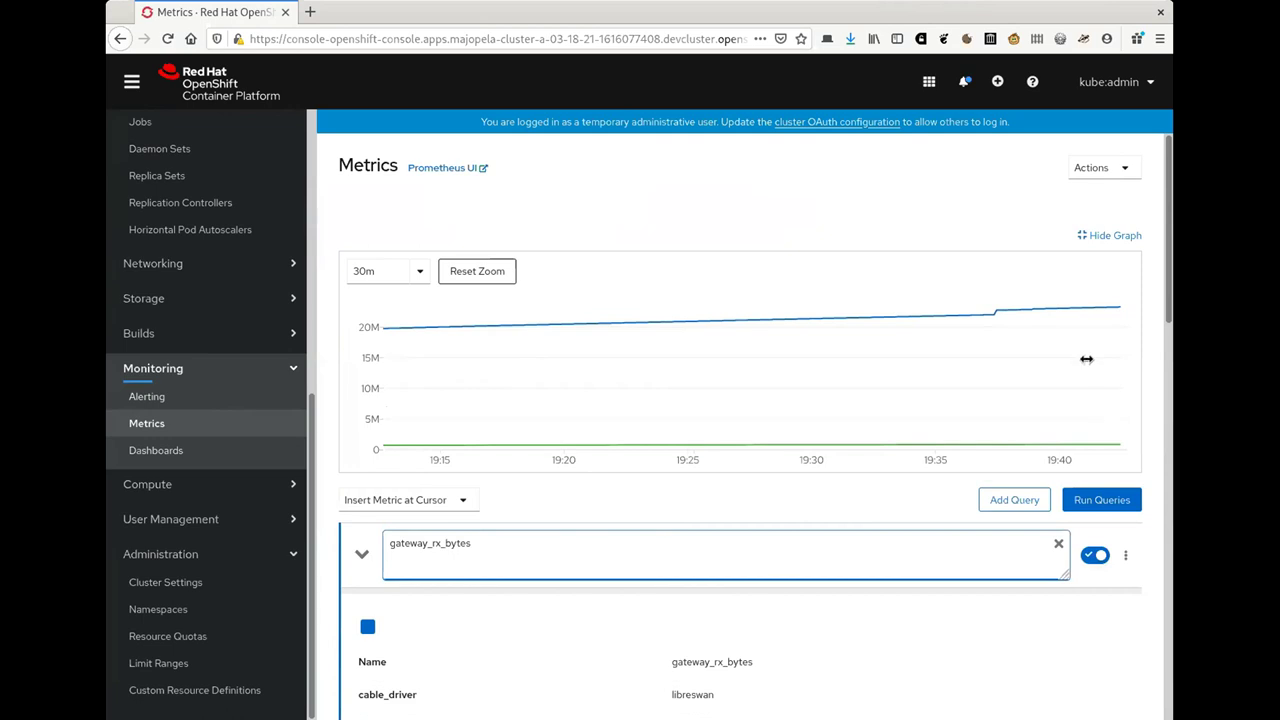
mouse_move(1091, 313)
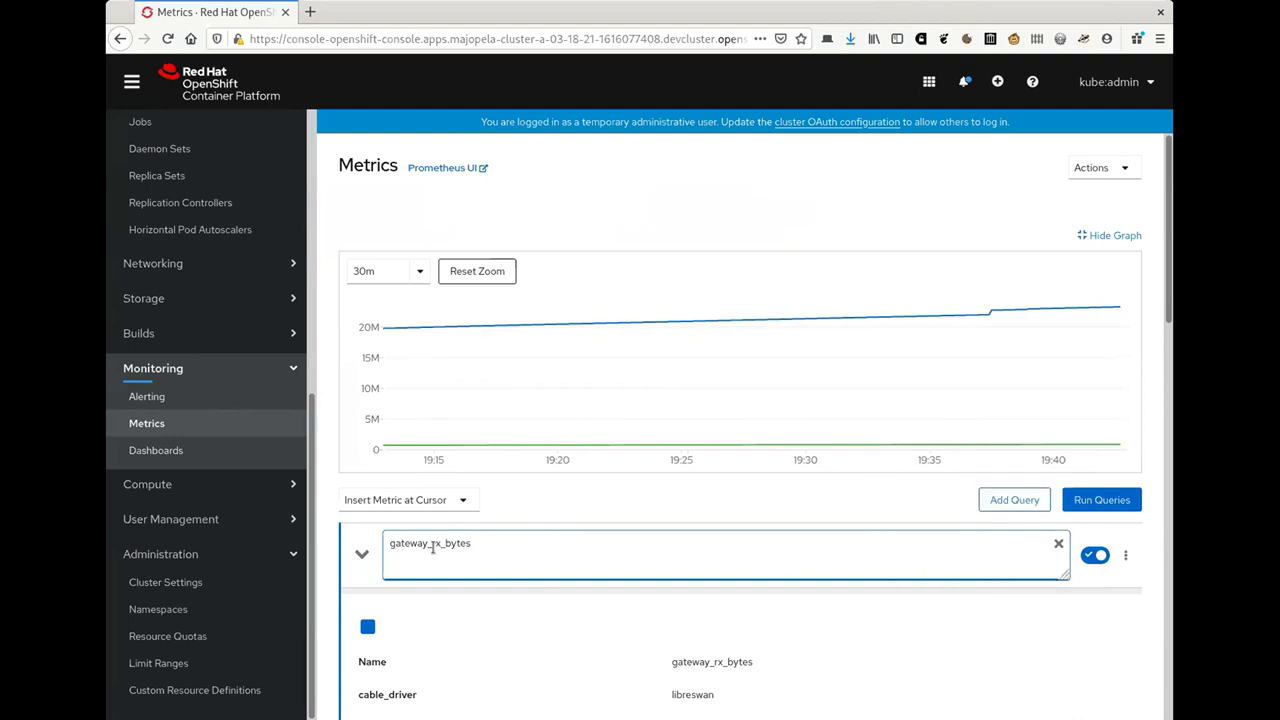
Replace the gateway_rx_bytes expression with gateways and run the metrics query
key("ctrl+a")
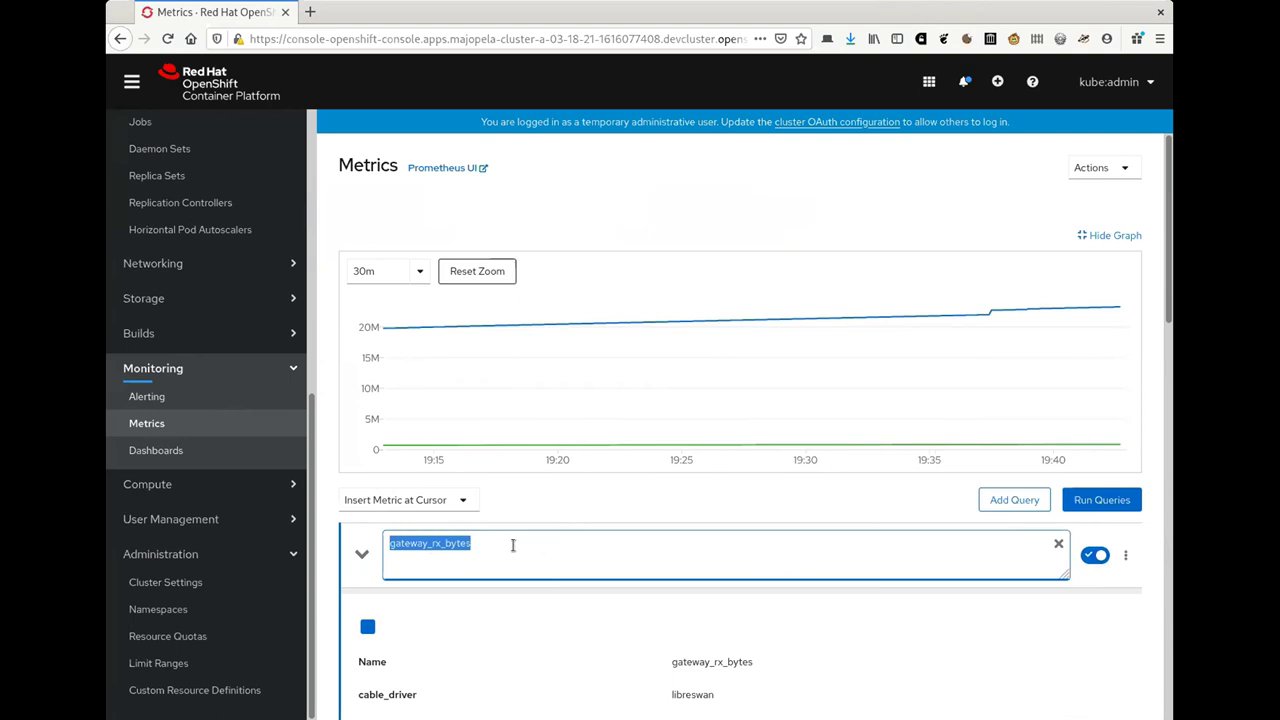
key("alt+Tab")
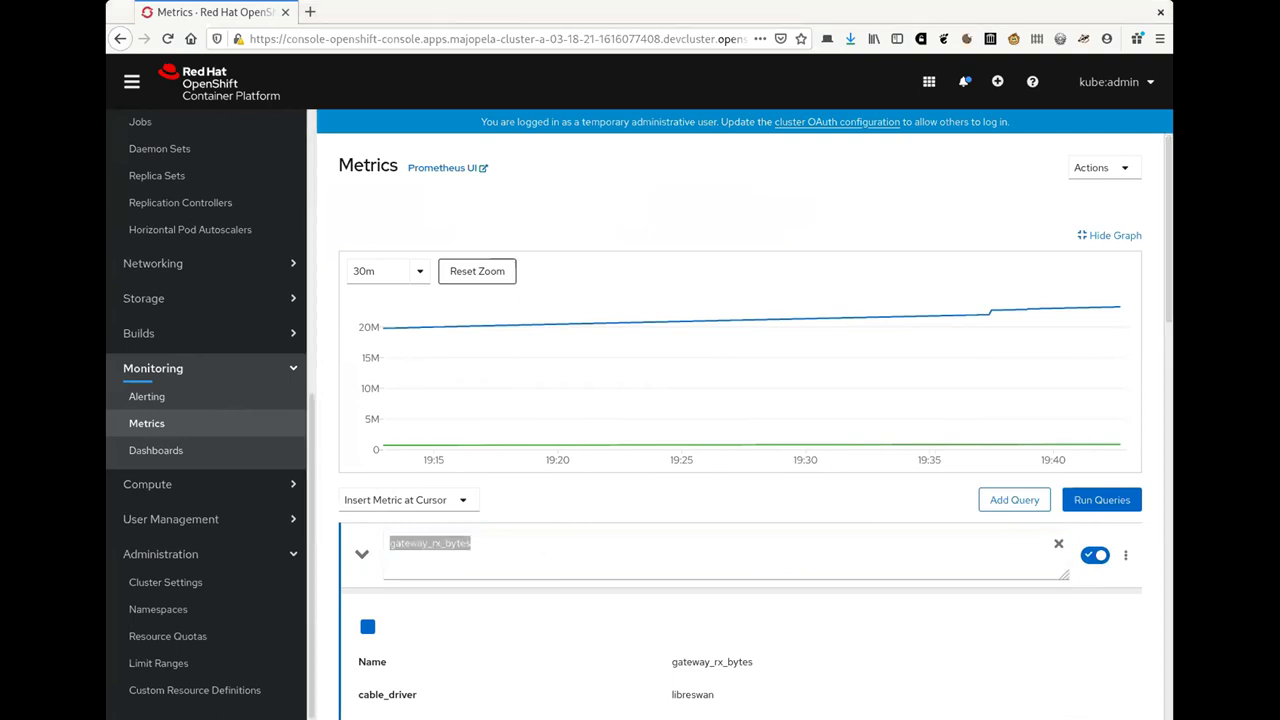
key("alt+Tab")
type("sub")
key("ctrl+a")
type("gateways")
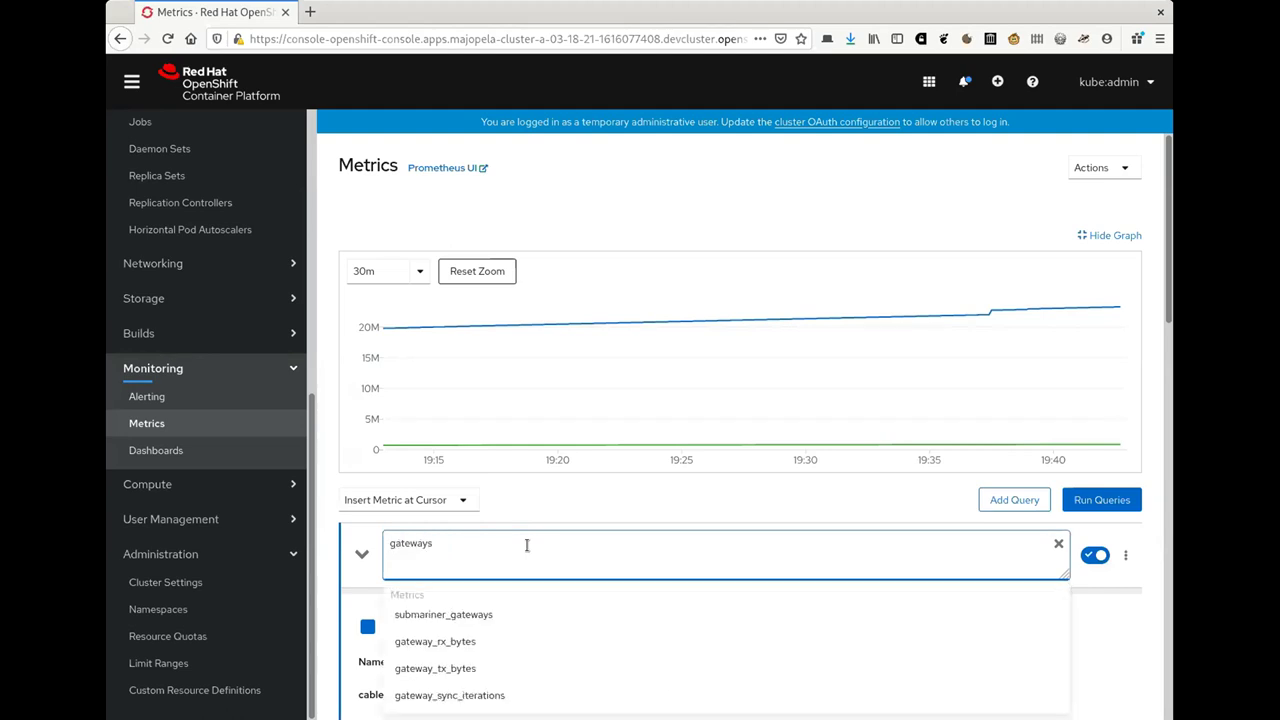
key("Return")
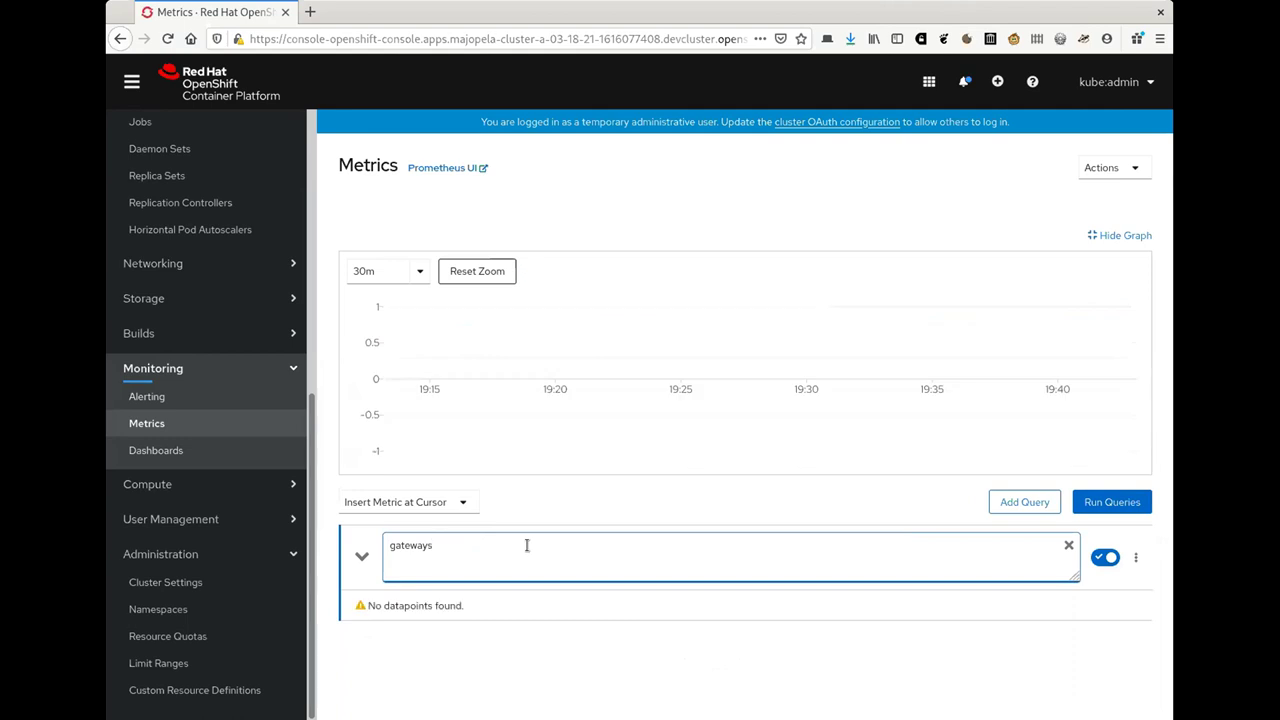
Prefix the expression to query submariner_gateways, run it and review the resulting table
key("Home")
type("submariner_")
key("Return")
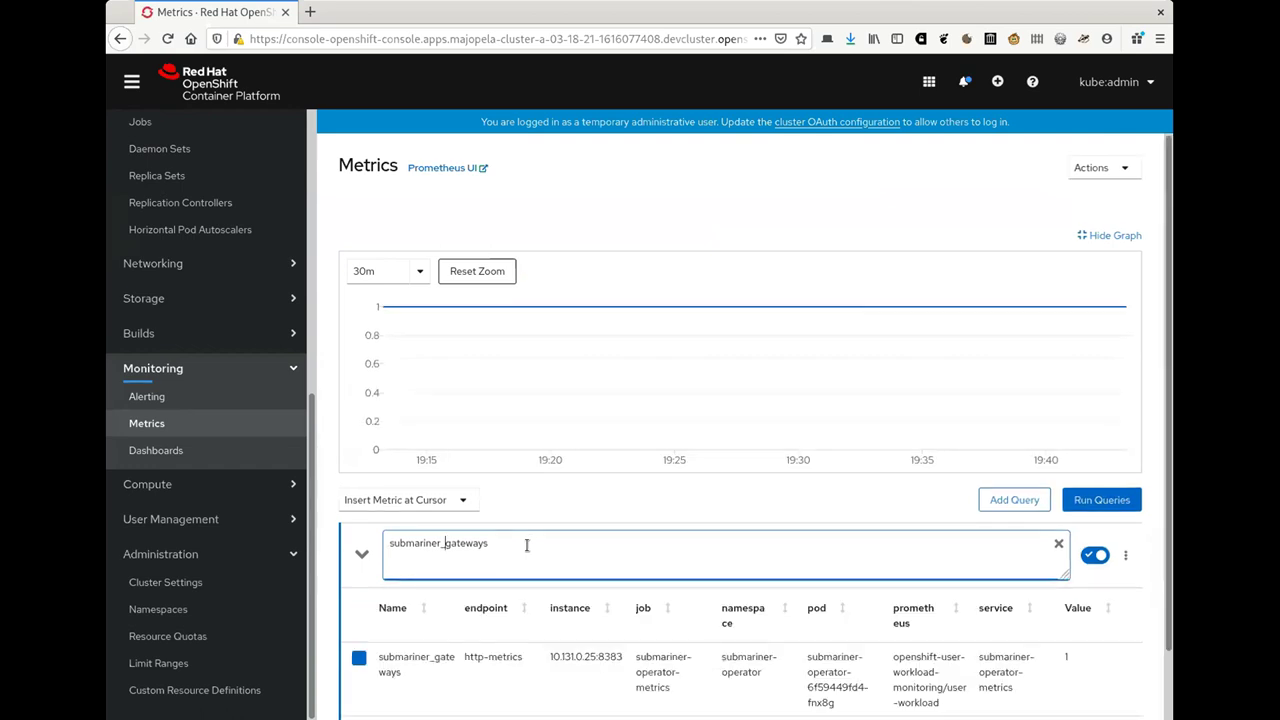
scroll(594, 545, "down", 2)
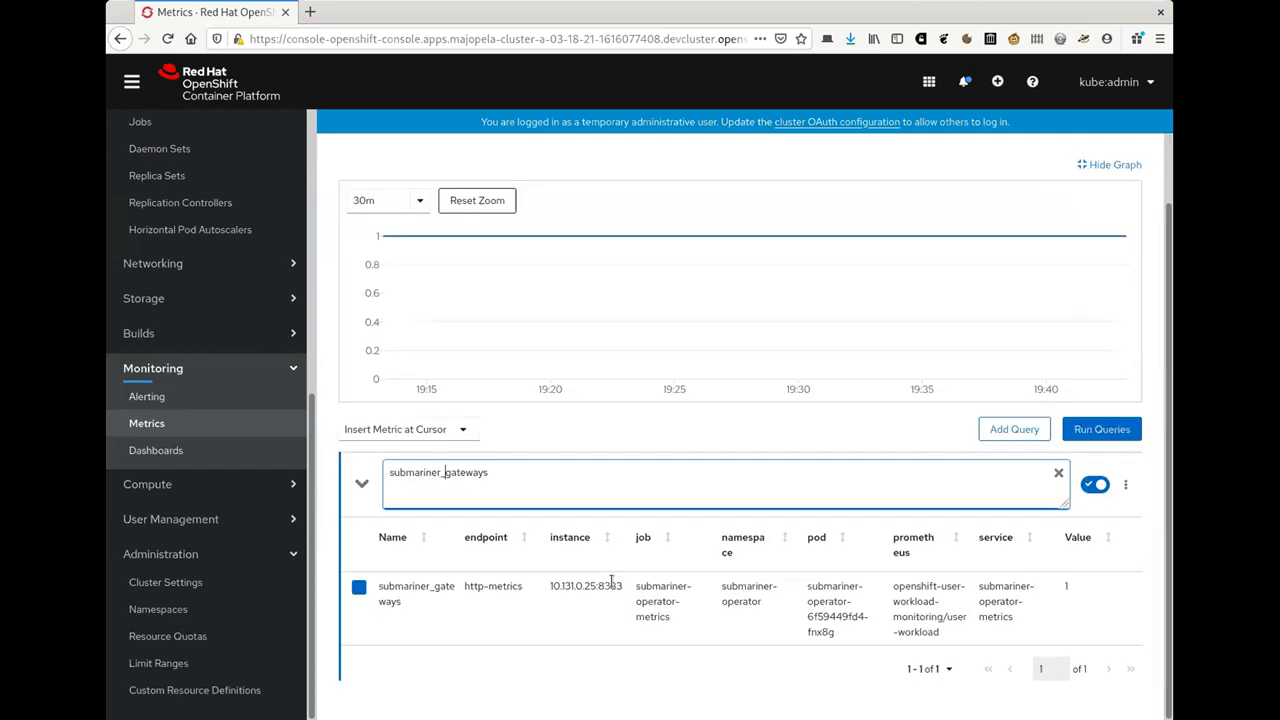
scroll(622, 578, "up", 2)
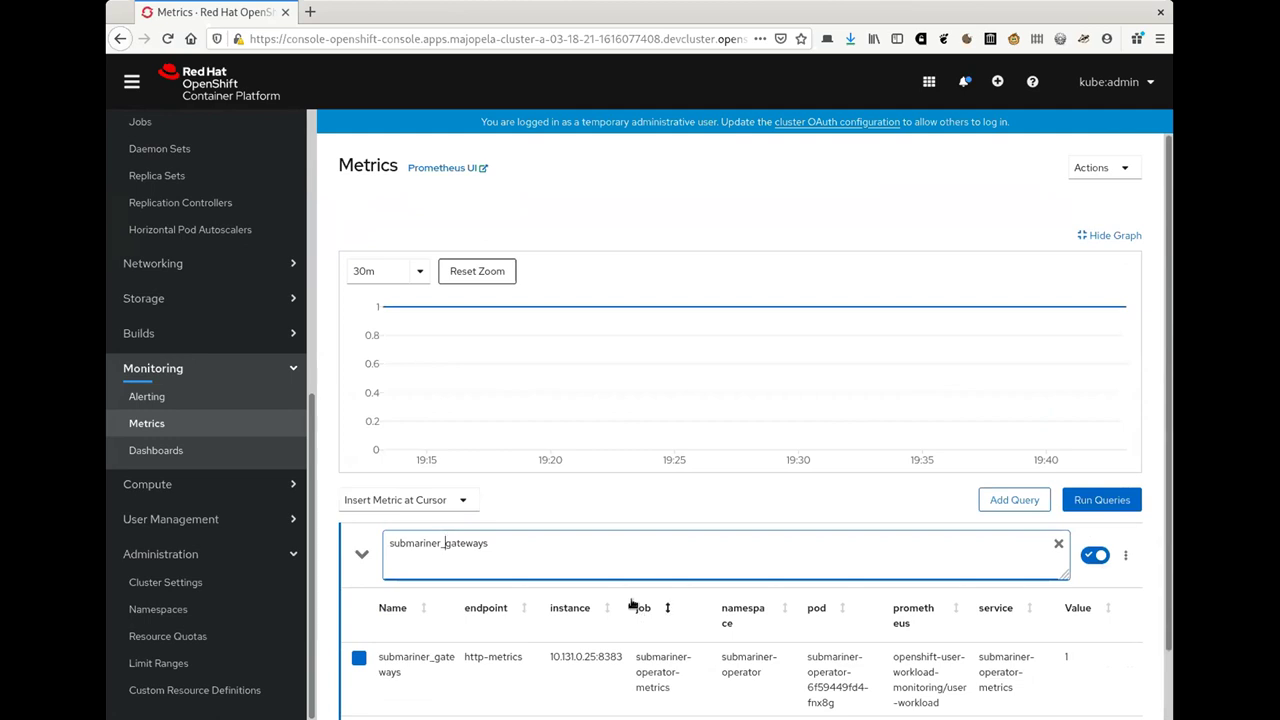
Run a query for the connections metric and examine the remote cluster and status labels of its series
triple_click(606, 556)
type("c")
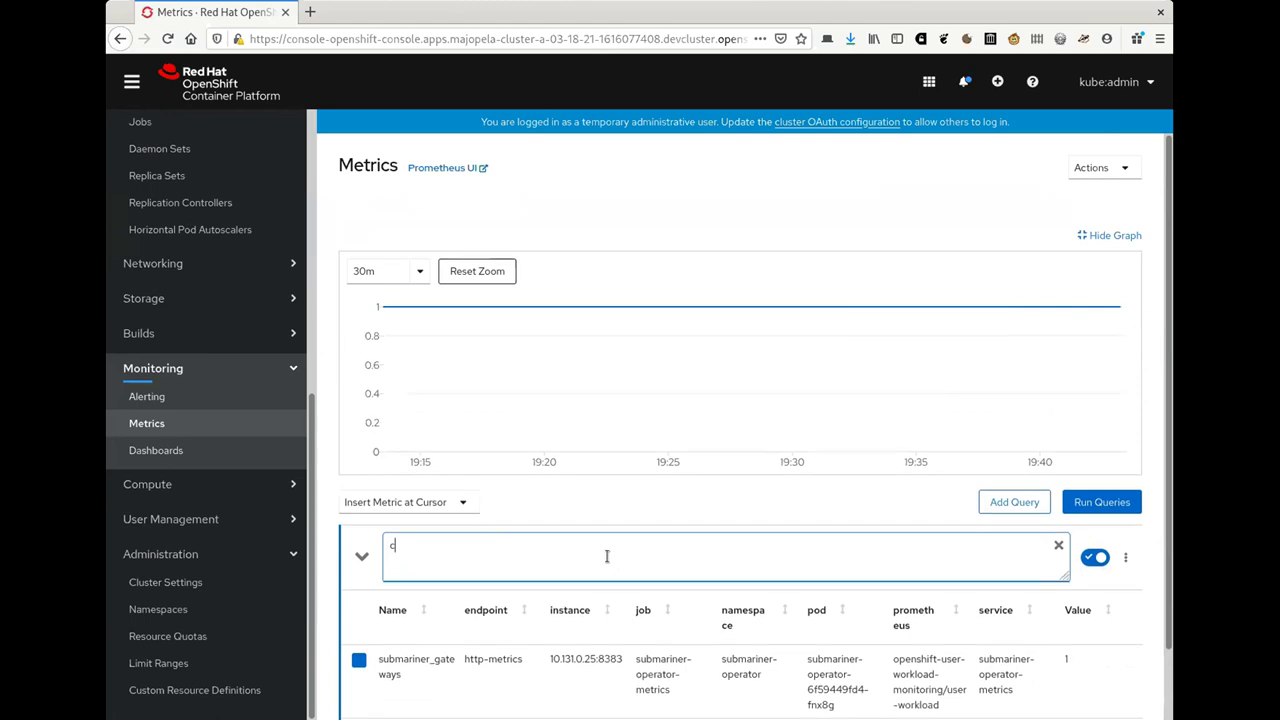
type("onnections")
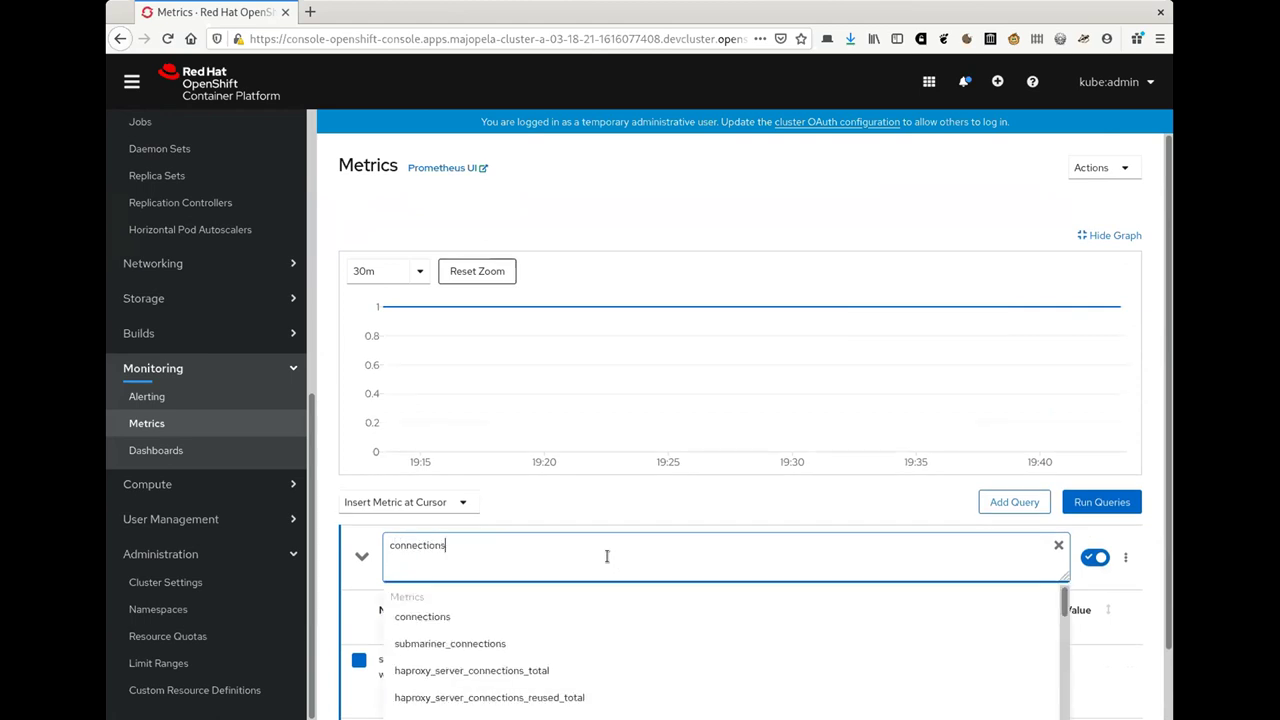
key("Return")
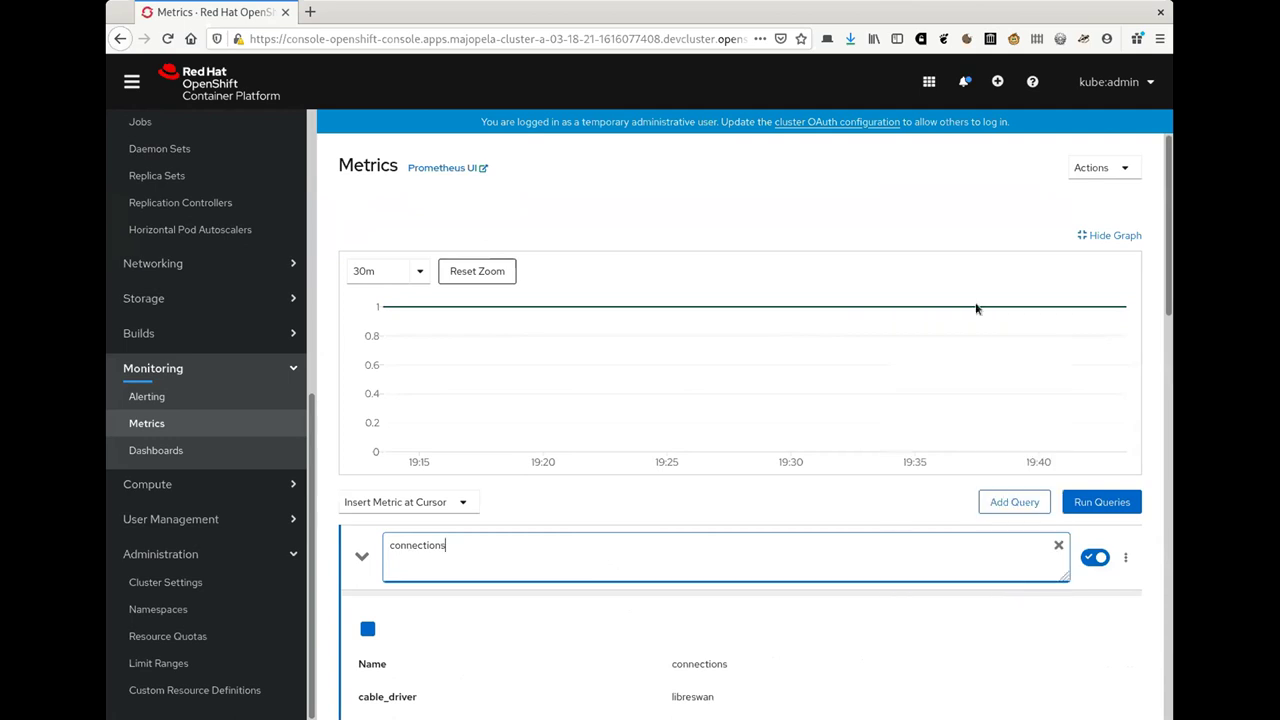
mouse_move(994, 318)
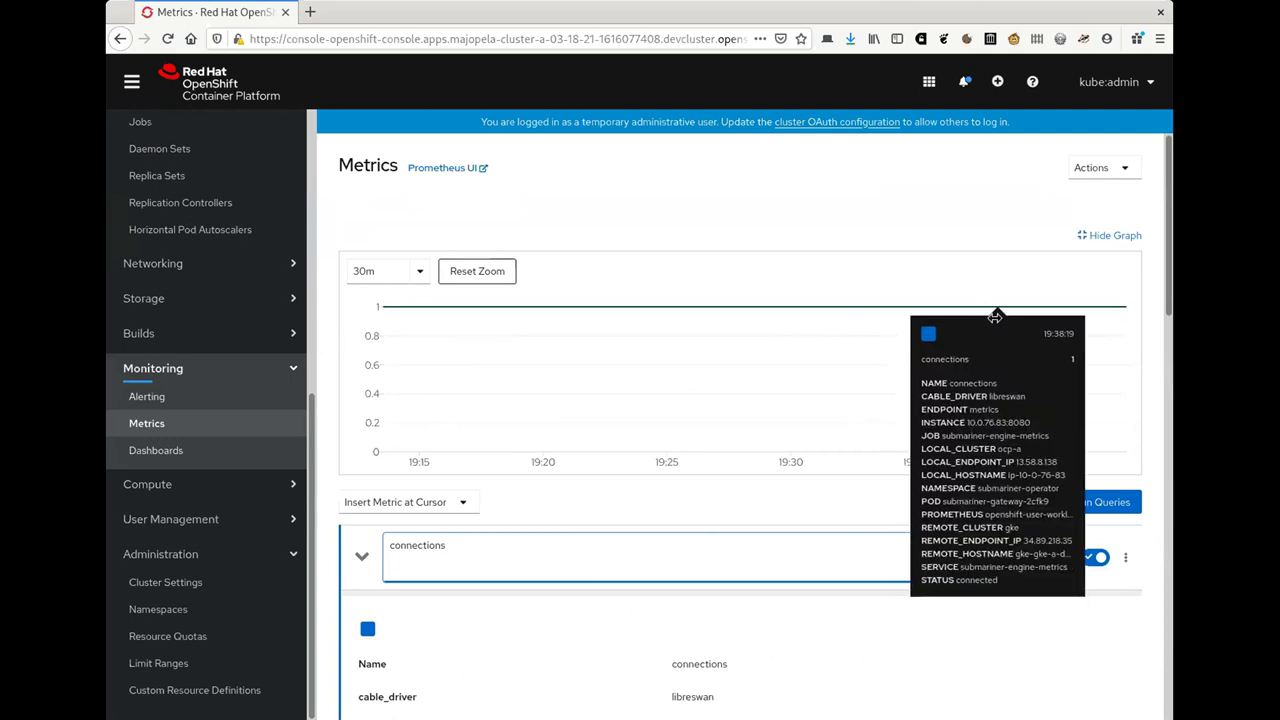
scroll(1023, 620, "down", 10)
scroll(1019, 564, "down", 4)
scroll(871, 522, "up", 6)
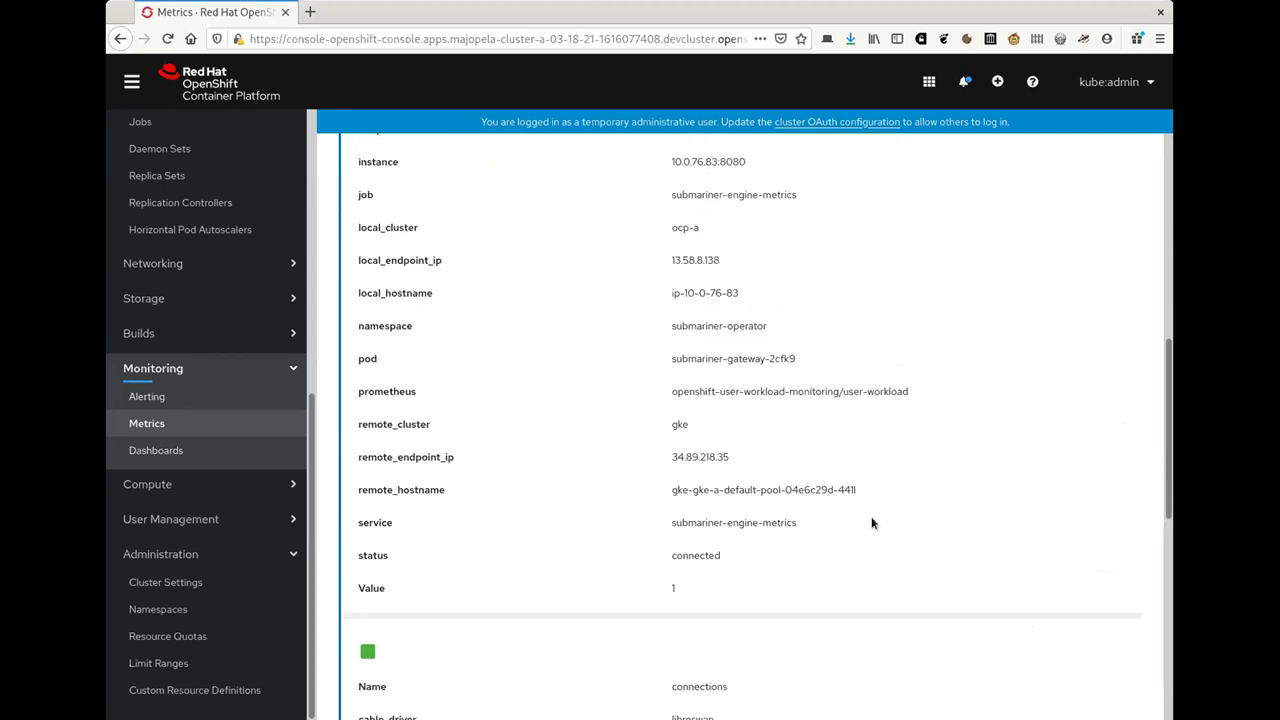
scroll(871, 522, "up", 6)
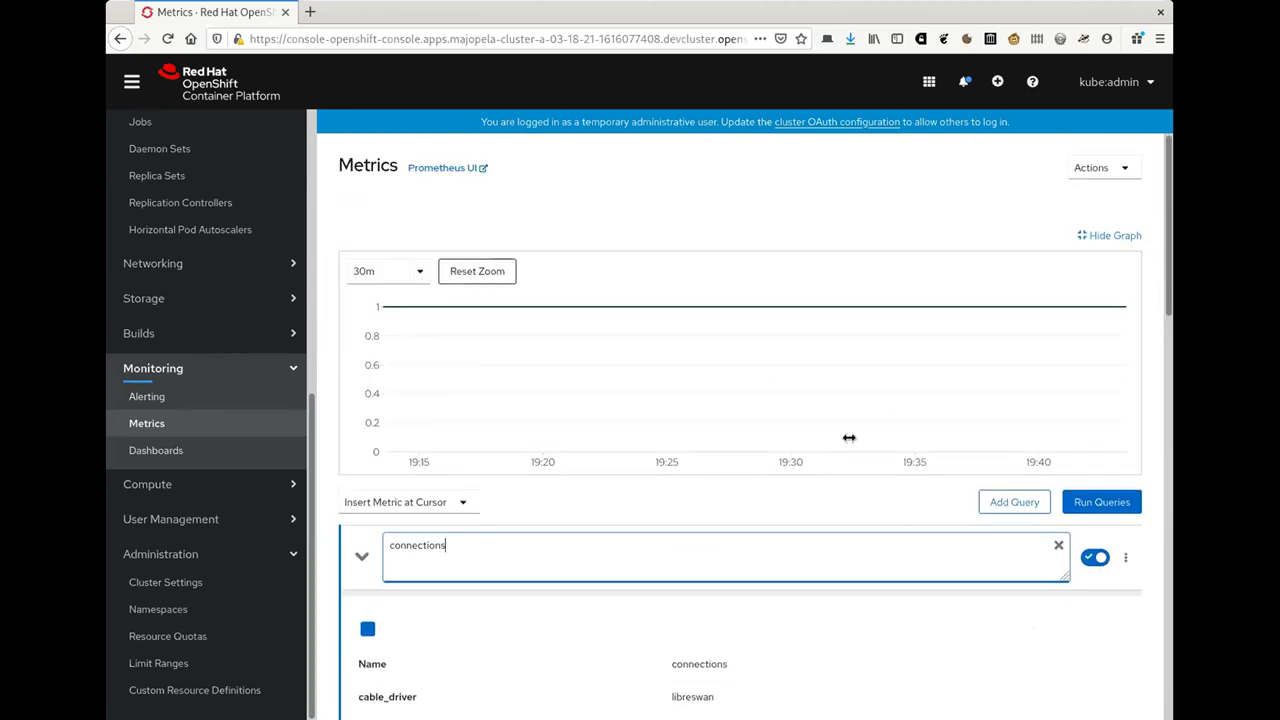
mouse_move(815, 357)
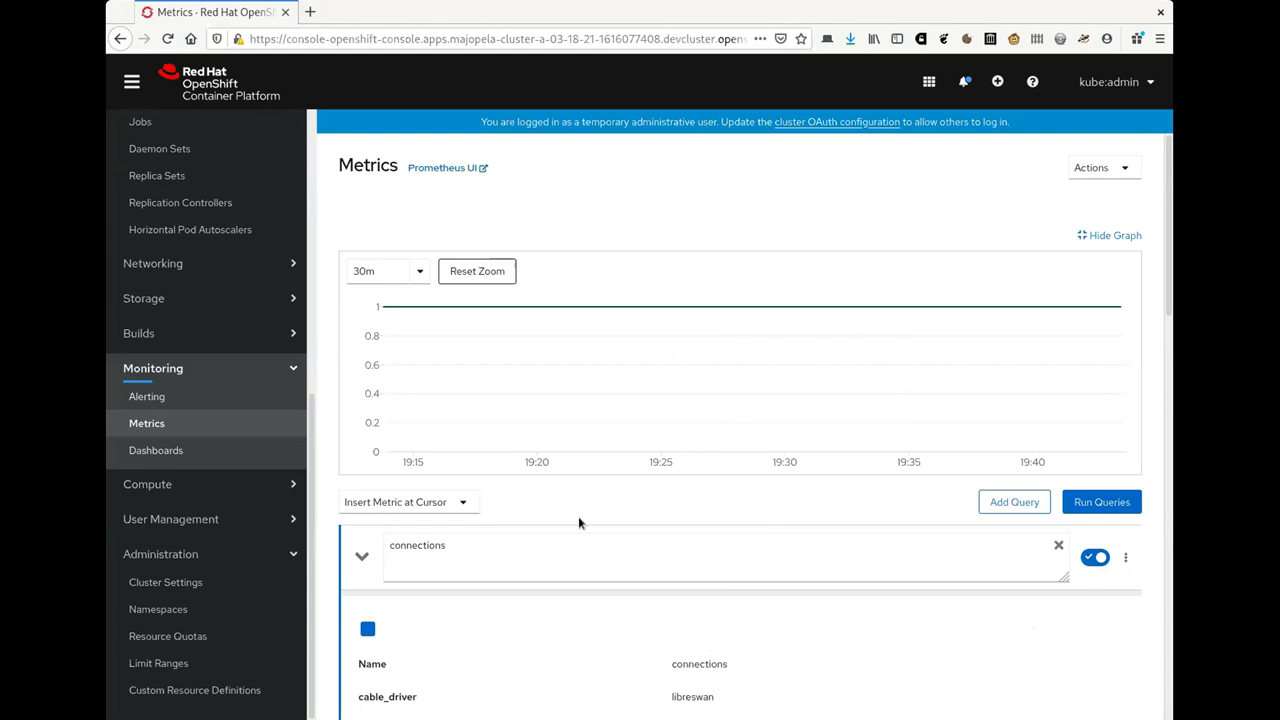
Query the connection_latency_seconds metric and look at its graph
triple_click(549, 554)
type("latency")
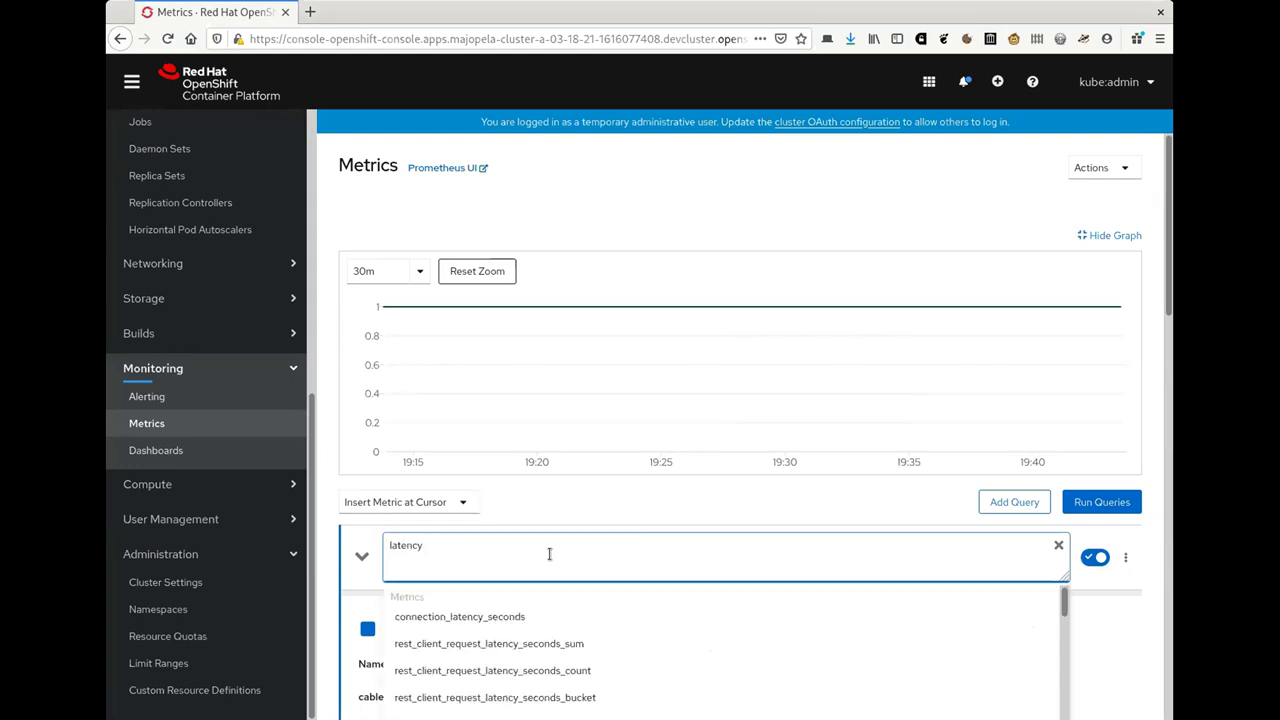
left_click(523, 614)
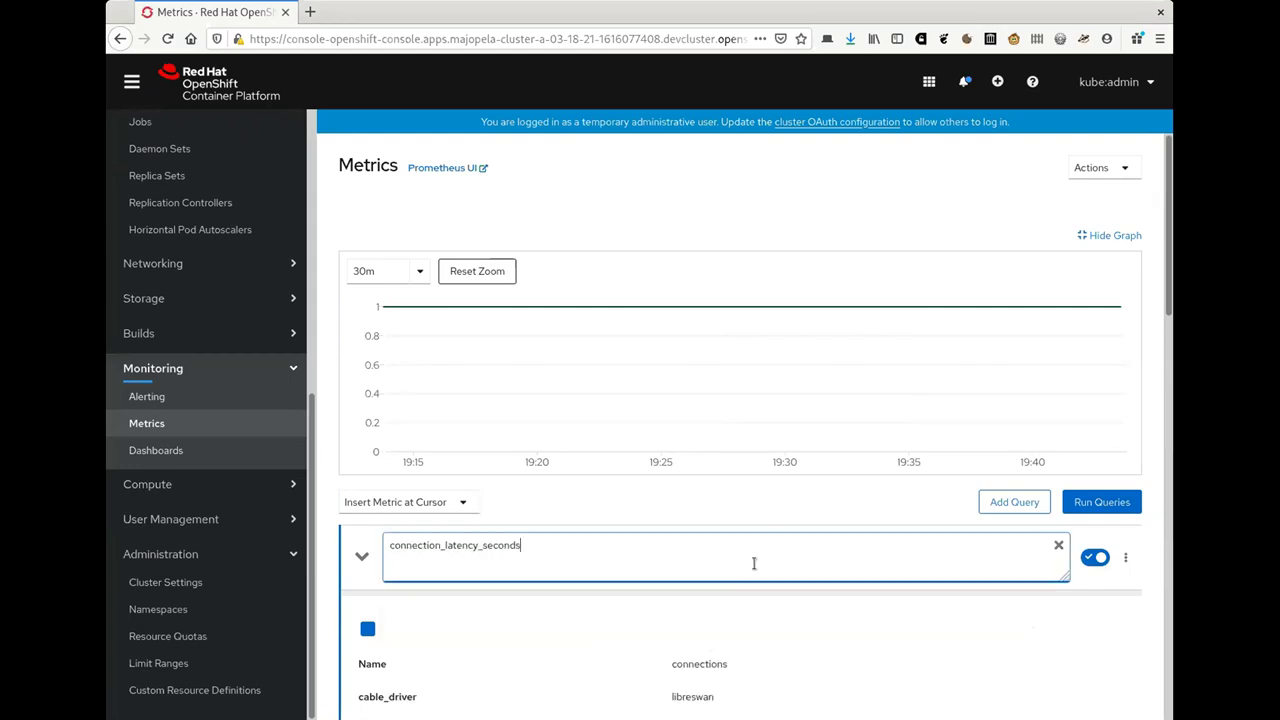
key("Return")
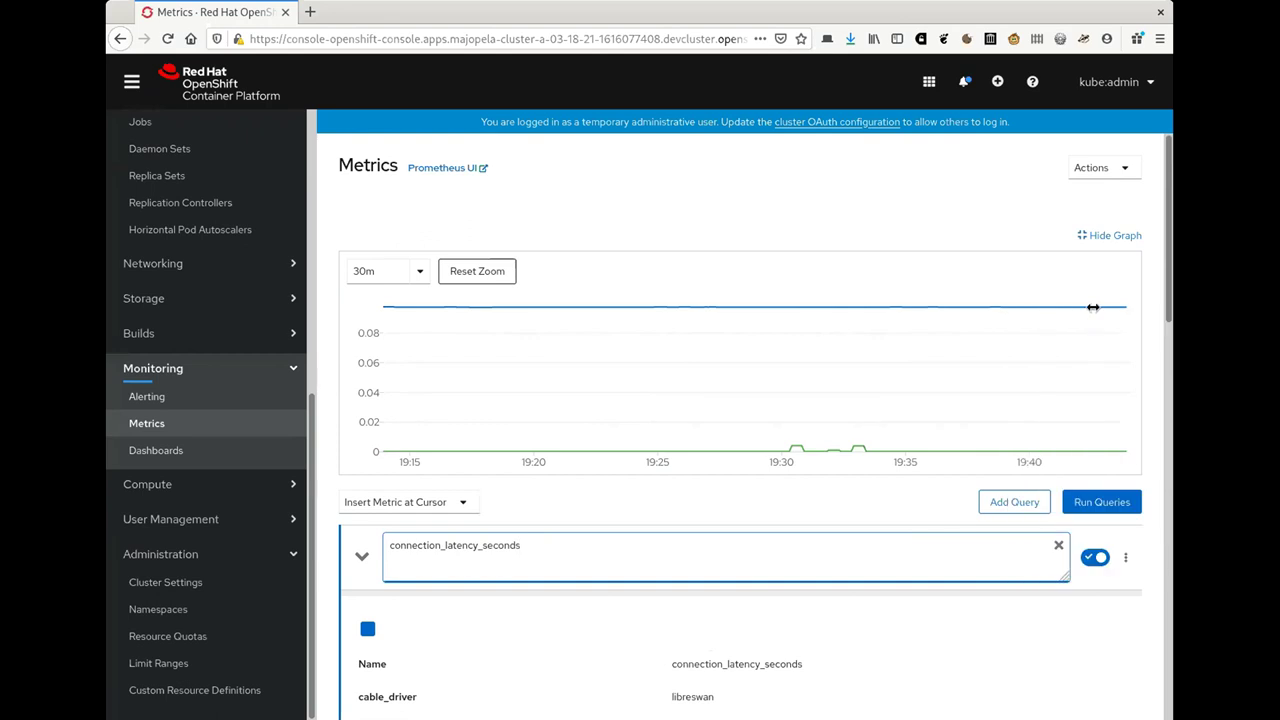
mouse_move(1086, 314)
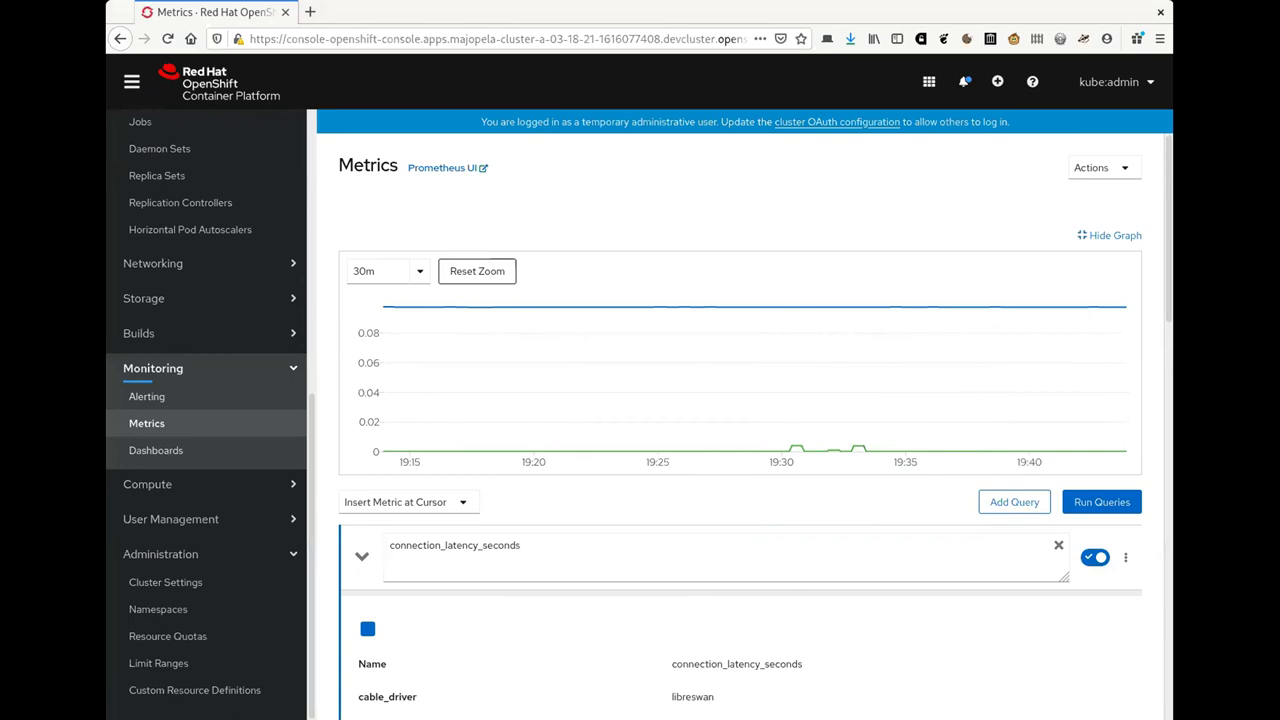
Try to find a metric matching service_impo, and clear the query expression
double_click(564, 548)
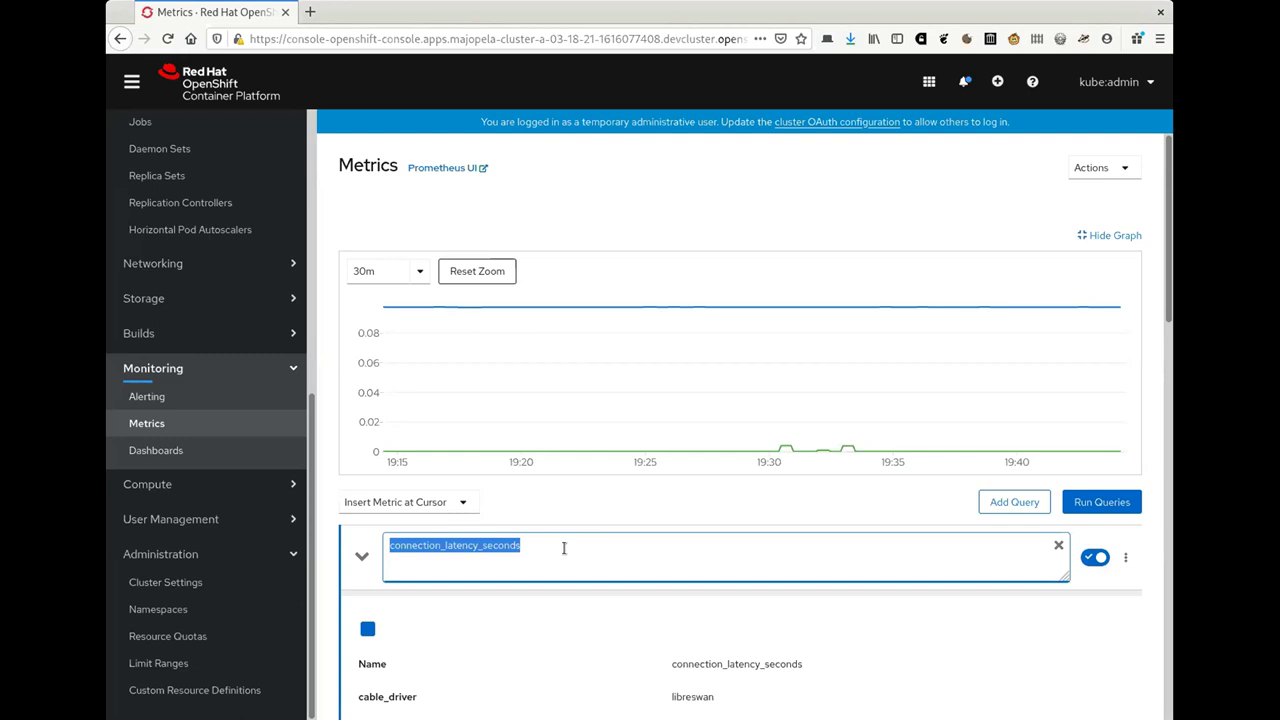
type("s")
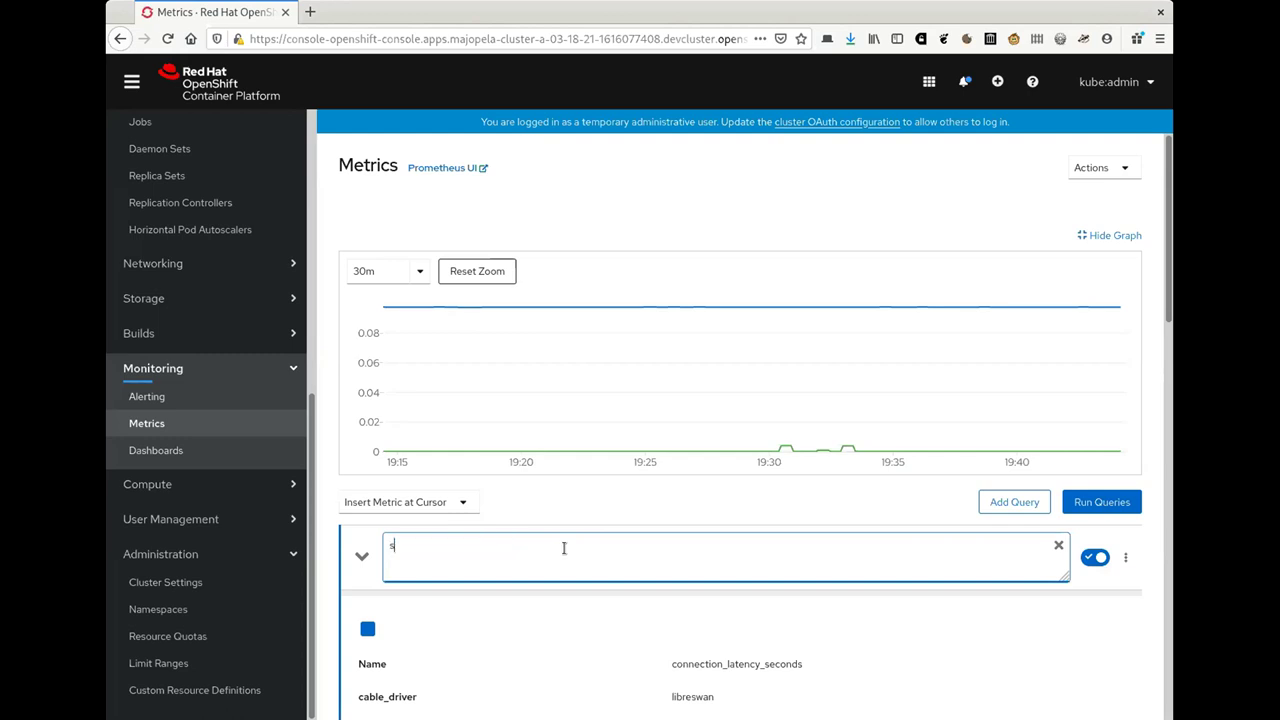
type("evice_impo")
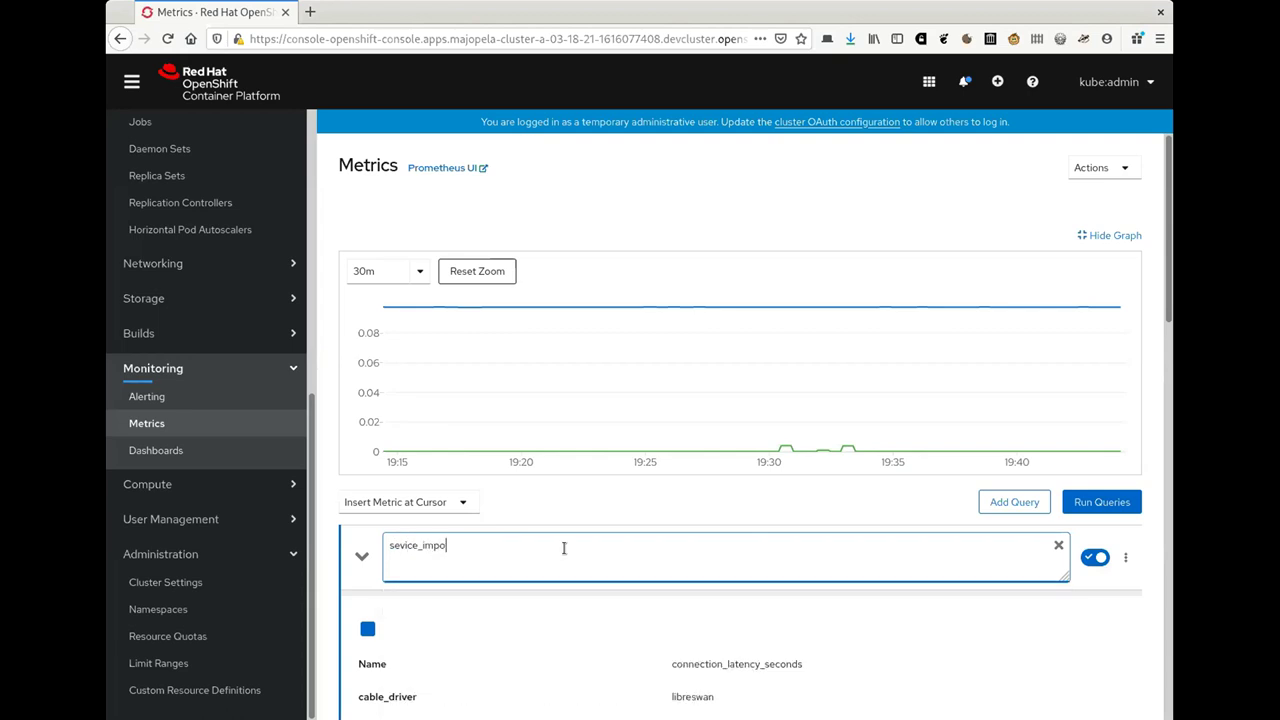
key("ctrl+a")
type("service_impo")
key("ctrl+a")
key("BackSpace")
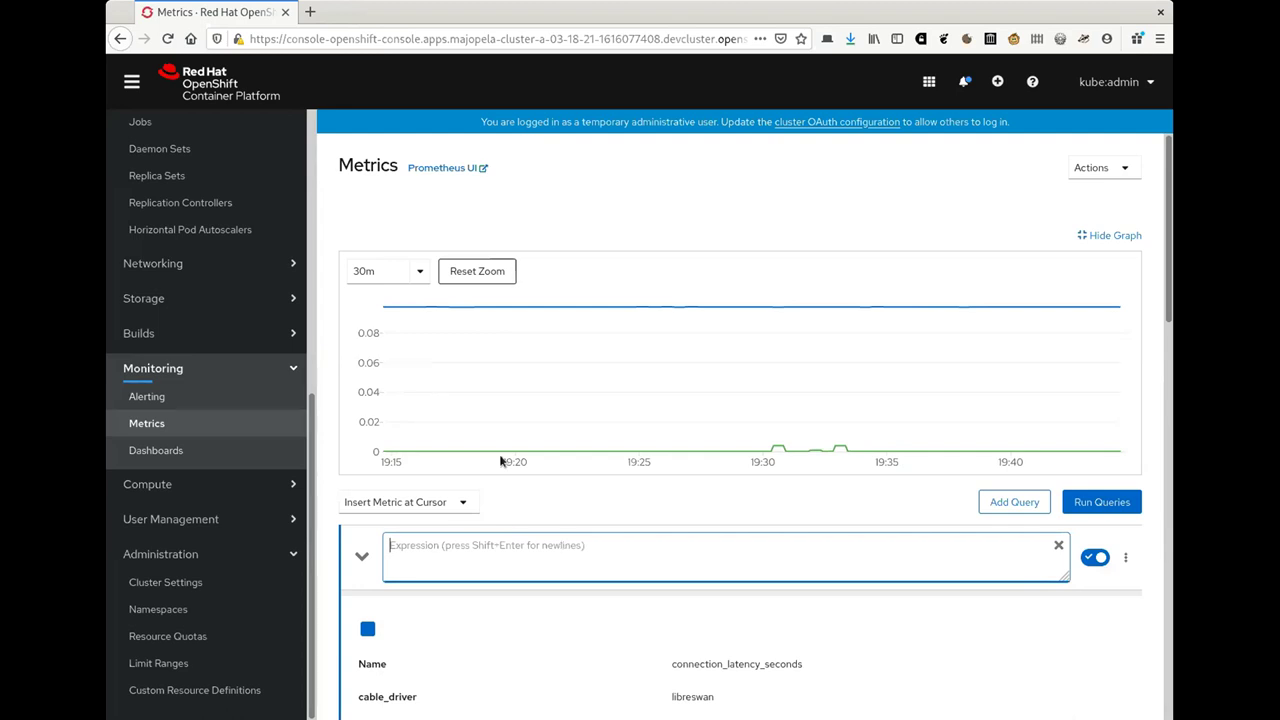
mouse_move(746, 417)
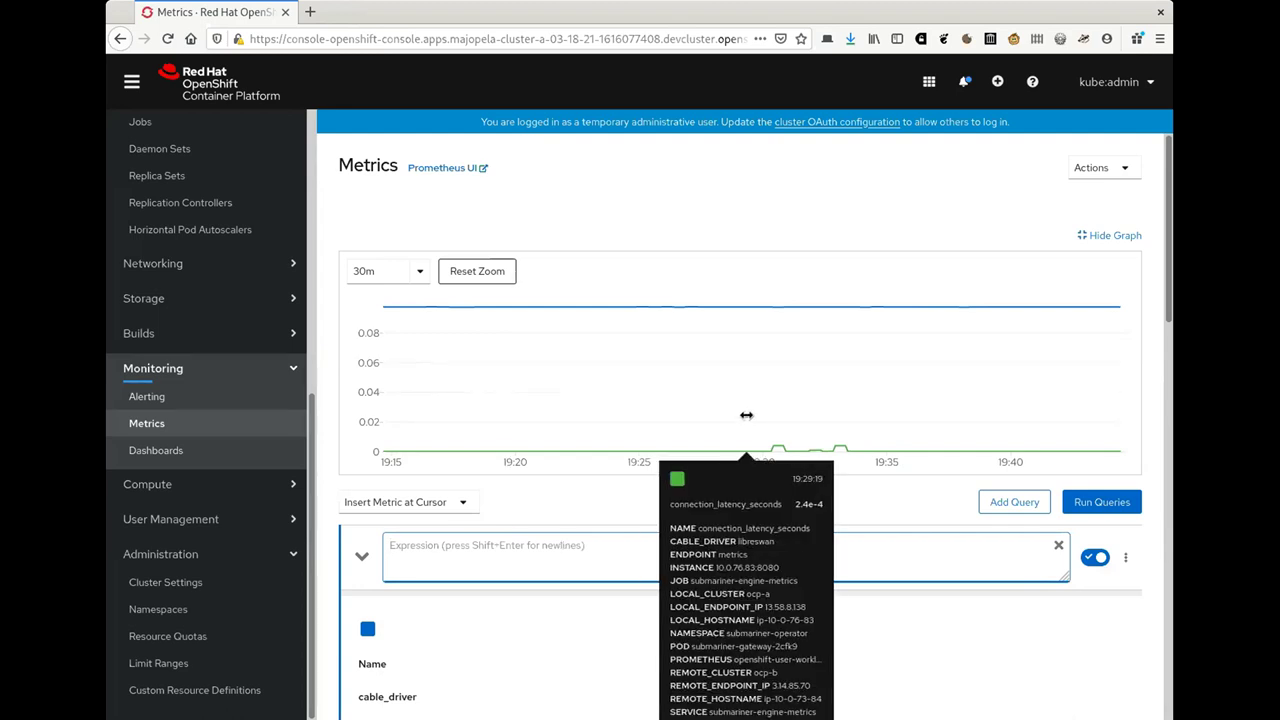